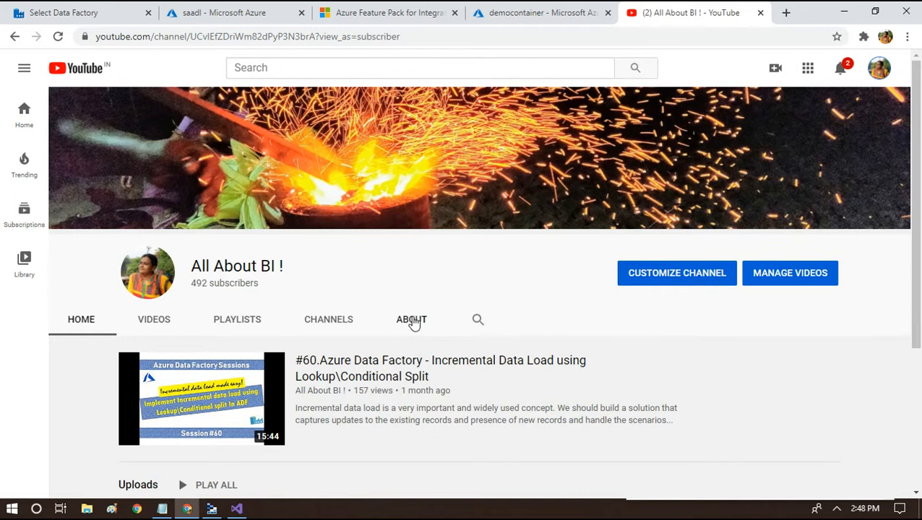
In Notepad, note the source as 'data lake\ blob storage -- flat file'
{"action": "left_click", "coordinate": [163, 508]}
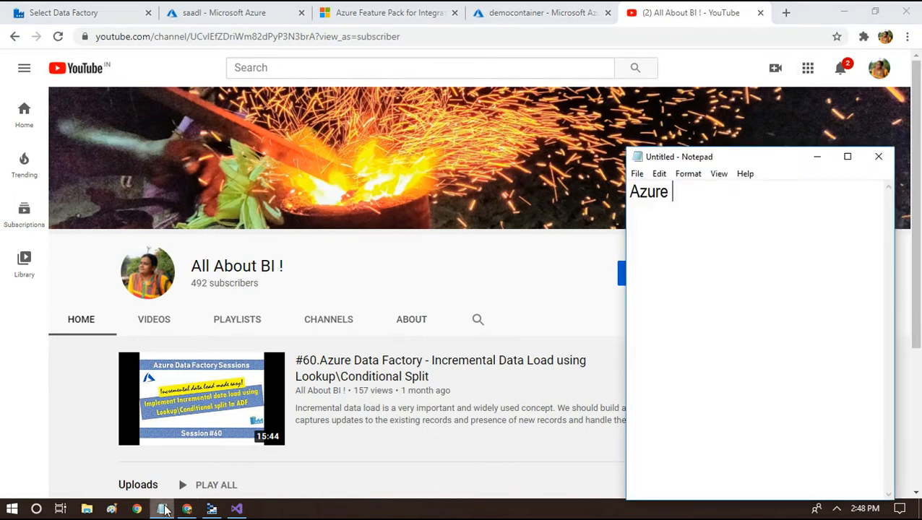
{"action": "type", "text": "d"}
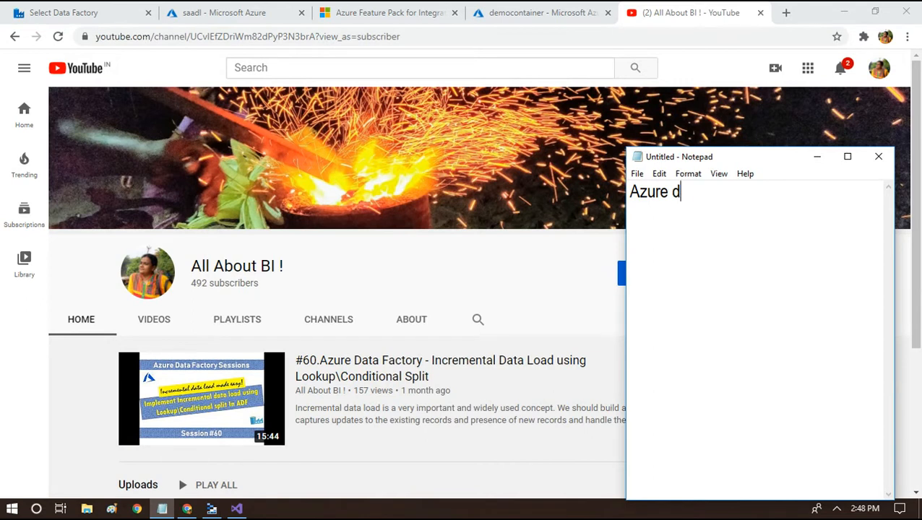
{"action": "type", "text": "ata lake\\"}
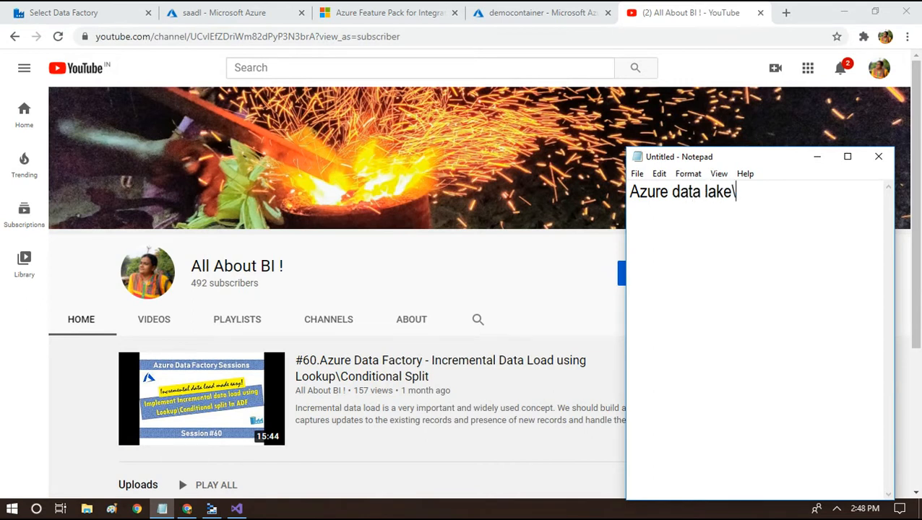
{"action": "type", "text": " blob st"}
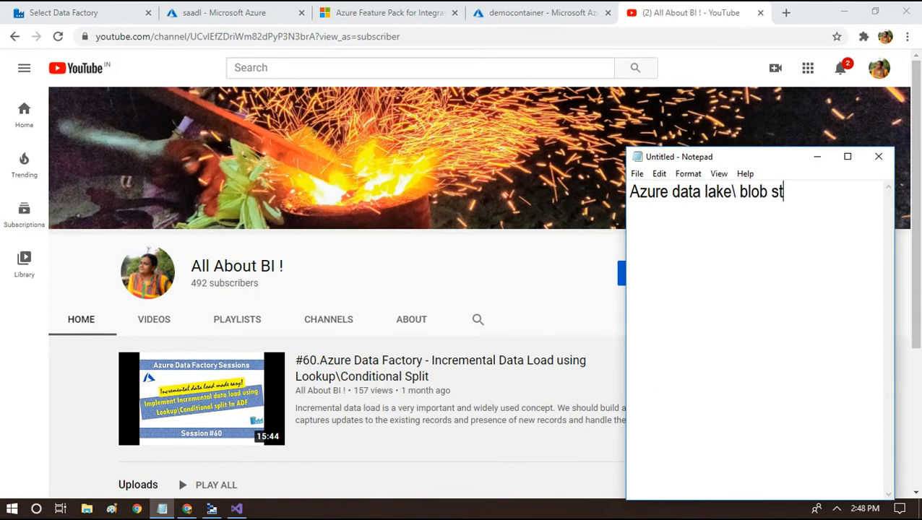
{"action": "type", "text": "orage -- f"}
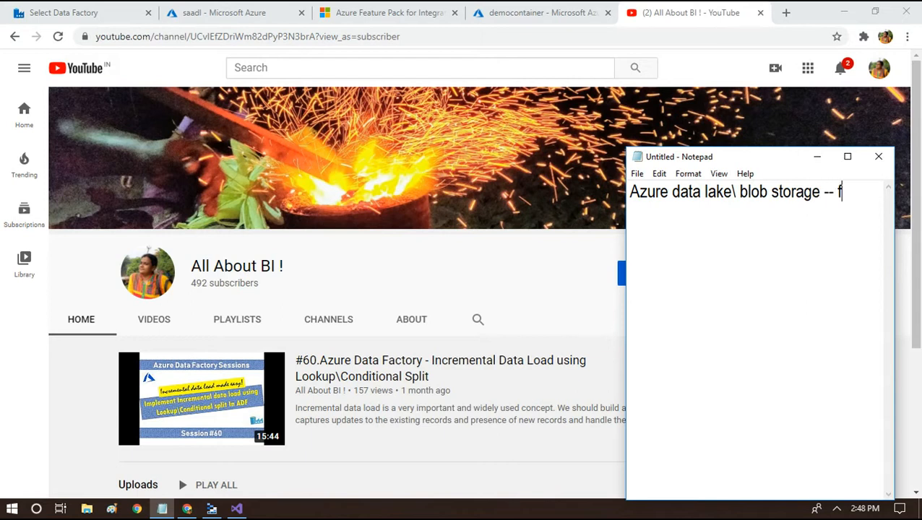
{"action": "type", "text": "lat file"}
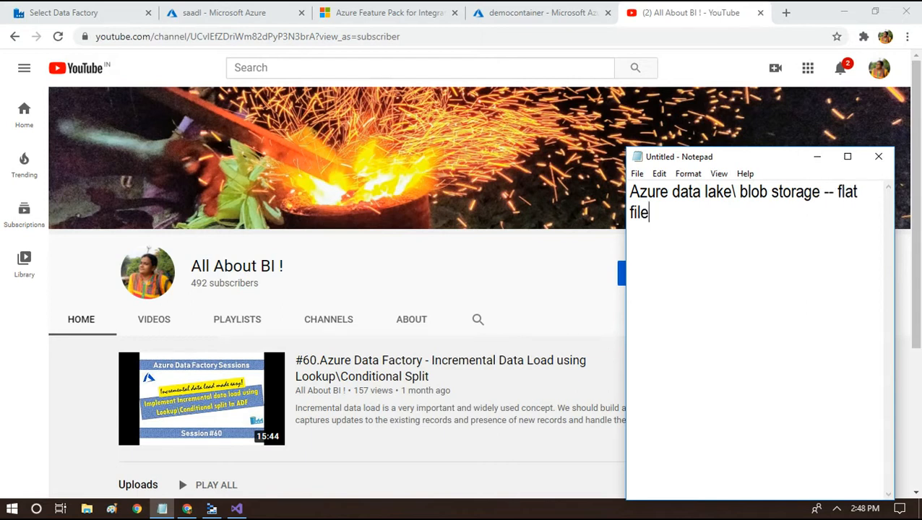
{"action": "key", "text": "Return"}
{"action": "key", "text": "Return"}
Add the sample header line 'col1, col2' below it
{"action": "type", "text": "col2"}
{"action": "key", "text": "BackSpace"}
{"action": "type", "text": "1"}
{"action": "key", "text": "BackSpace"}
{"action": "type", "text": ", col3"}
{"action": "key", "text": "BackSpace"}
{"action": "type", "text": "2"}
{"action": "key", "text": "Return"}
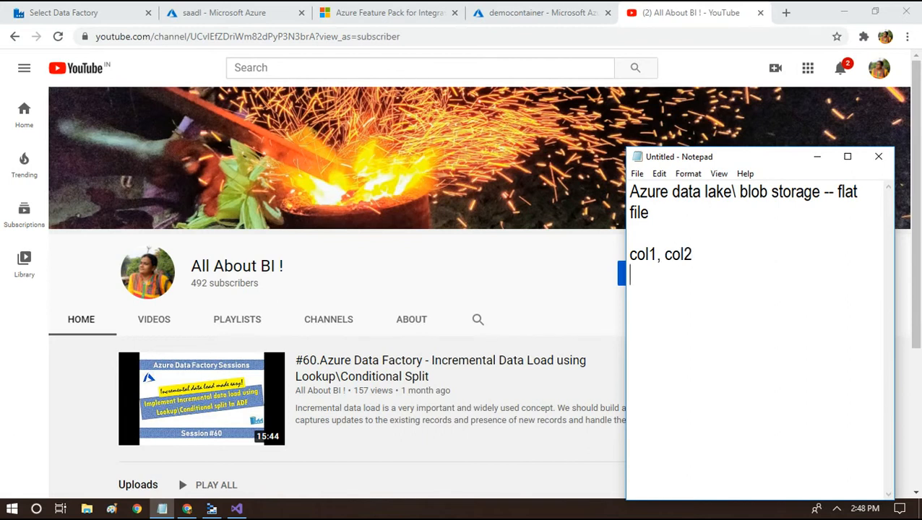
Add the sample value line 'va1,val2' and briefly select the sample lines
{"action": "type", "text": "va1,val2"}
{"action": "key", "text": "shift+Up"}
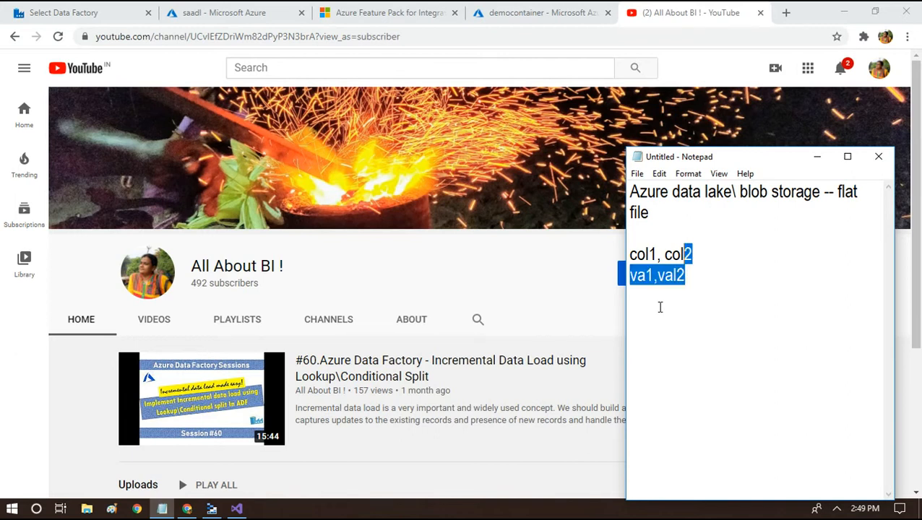
{"action": "key", "text": "shift+Up"}
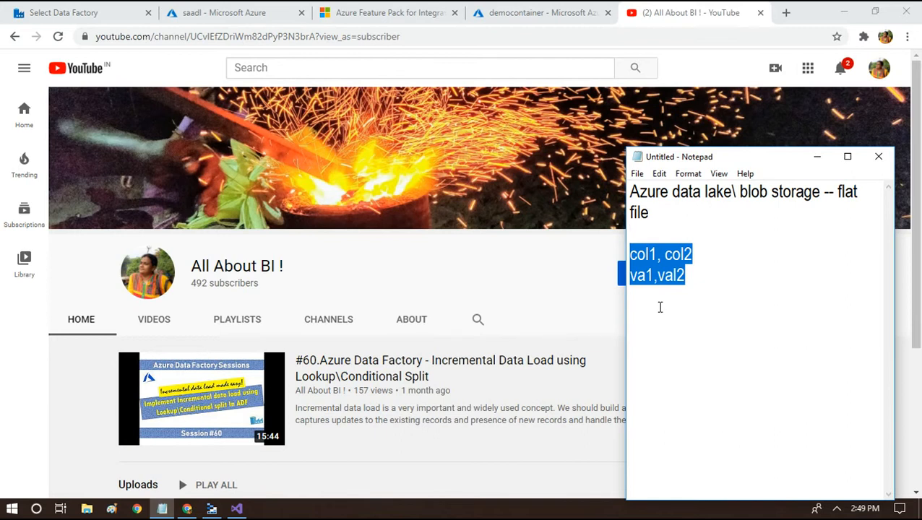
{"action": "key", "text": "Down"}
{"action": "key", "text": "Down"}
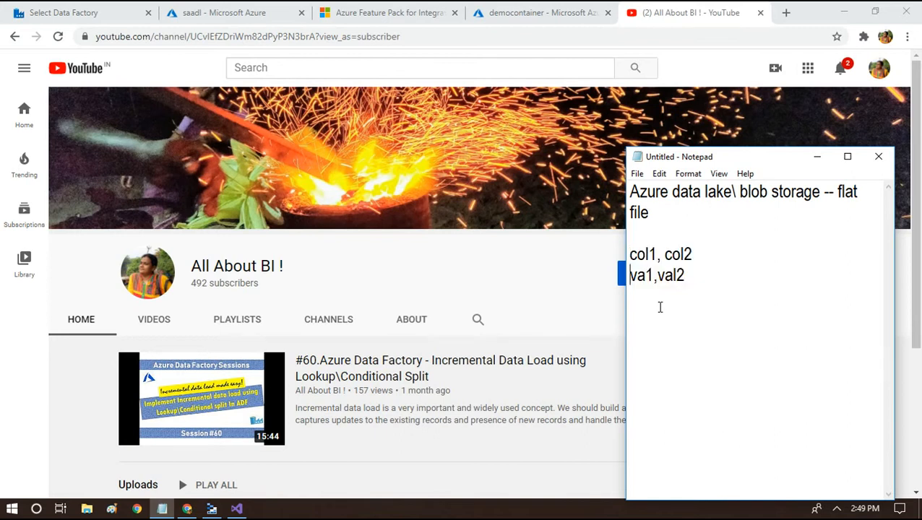
{"action": "key", "text": "End"}
Add the plan line 'read from blob\adl --> move to on prem sql : using SSIS'
{"action": "key", "text": "Return"}
{"action": "key", "text": "Return"}
{"action": "type", "text": "read from blob\\a"}
{"action": "key", "text": "BackSpace"}
{"action": "key", "text": "BackSpace"}
{"action": "type", "text": "\\adl "}
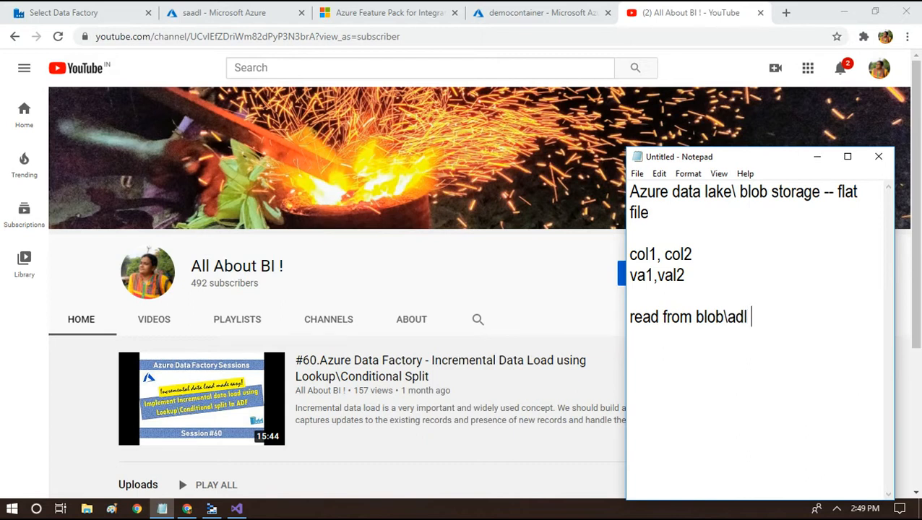
{"action": "type", "text": "--> move to"}
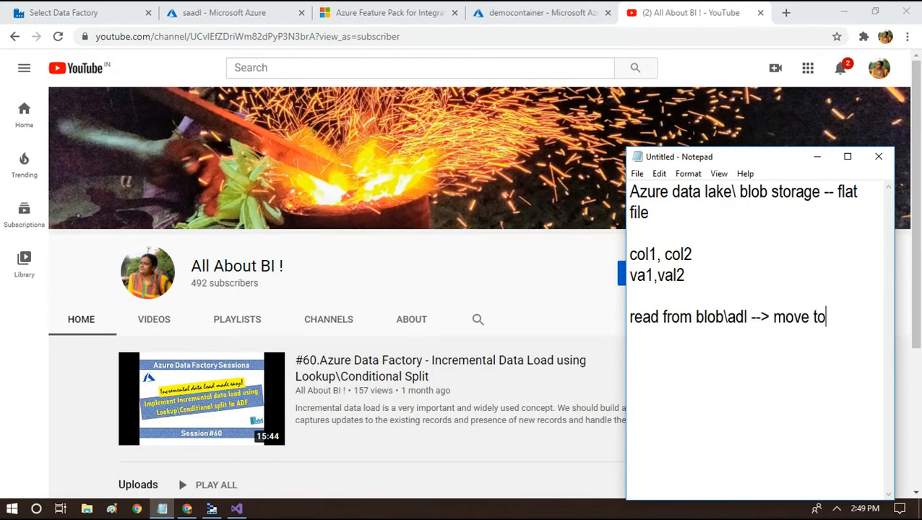
{"action": "type", "text": " on prem s"}
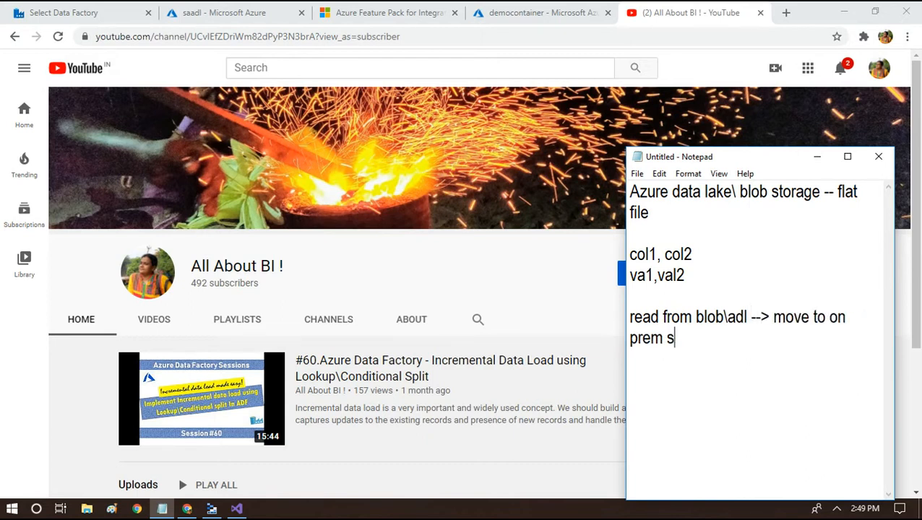
{"action": "type", "text": "ql : using SSIS"}
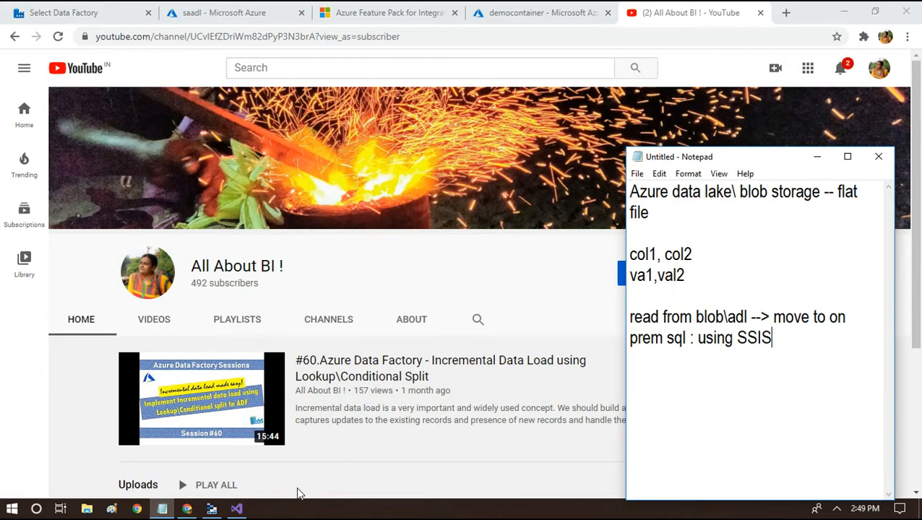
List the formats XL, csv and oledb on separate lines and select them
{"action": "key", "text": "Return"}
{"action": "key", "text": "Return"}
{"action": "type", "text": "XL"}
{"action": "key", "text": "Return"}
{"action": "type", "text": "csv"}
{"action": "key", "text": "Return"}
{"action": "type", "text": "oledb"}
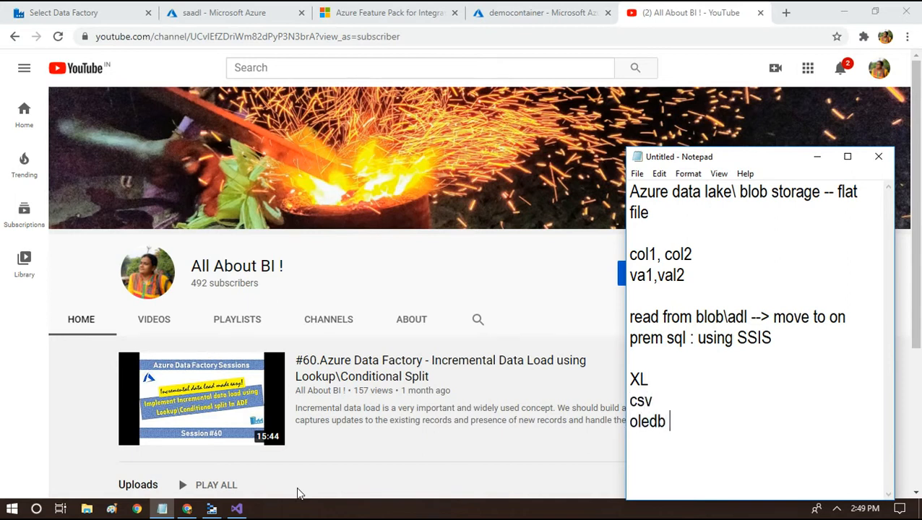
{"action": "key", "text": "shift+Home"}
{"action": "key", "text": "shift+Up"}
{"action": "key", "text": "shift+Up"}
{"action": "key", "text": "shift+Up"}
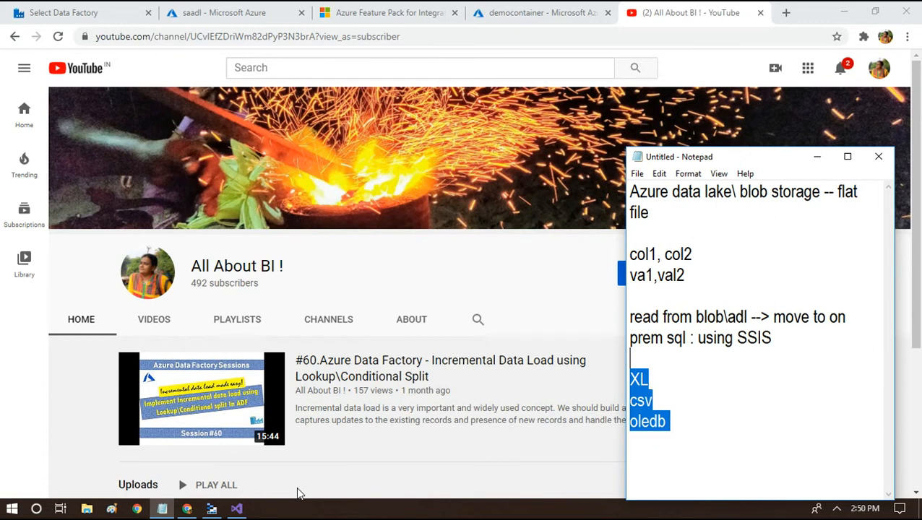
Review the Flexible File Source to Recordset Destination data flow with the Azure toolbox group collapsed
{"action": "left_click", "coordinate": [237, 509]}
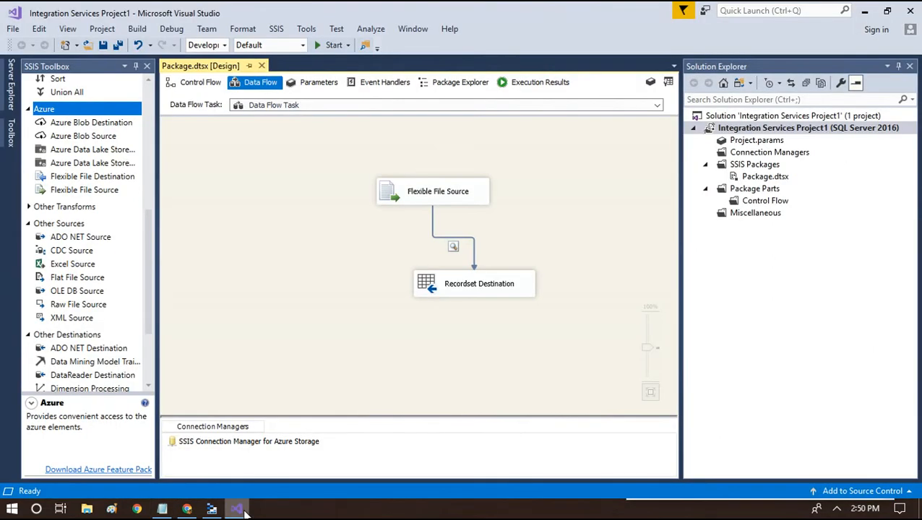
{"action": "left_click", "coordinate": [29, 108]}
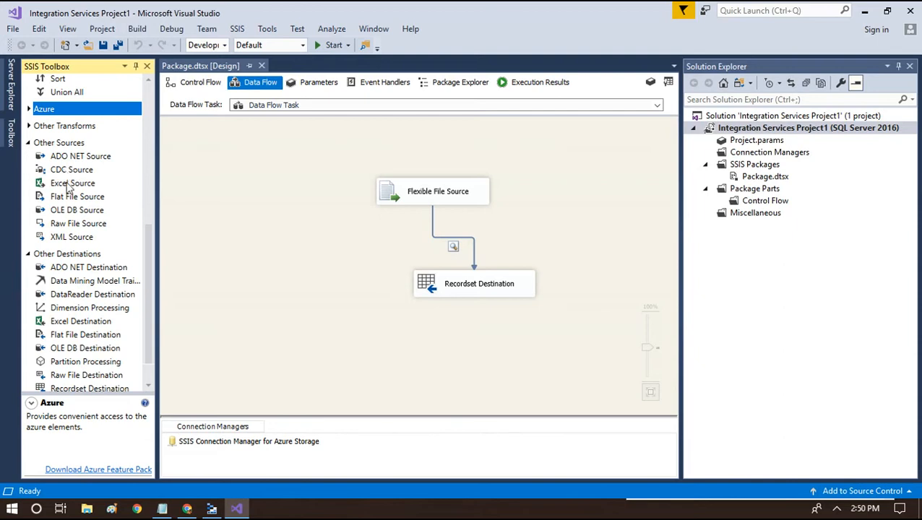
{"action": "left_click", "coordinate": [187, 508]}
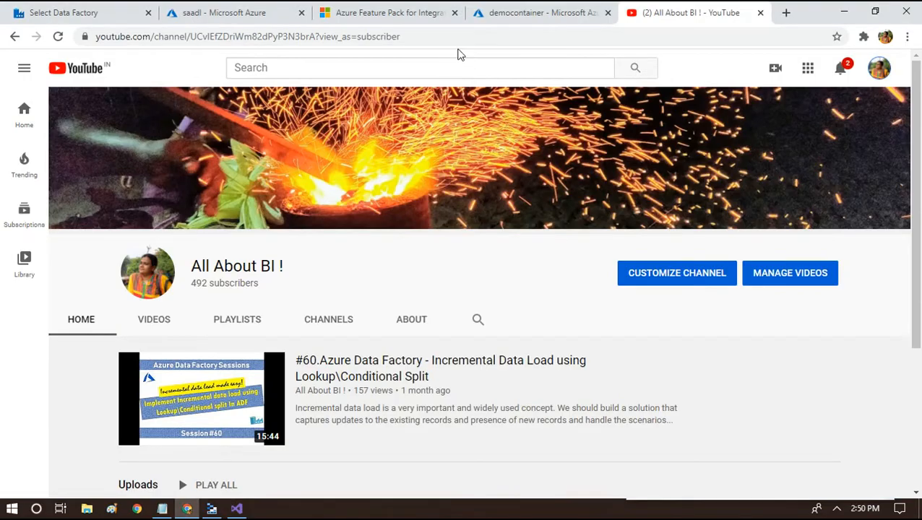
Review the Azure Feature Pack page title and its per-version SQL Server download links
{"action": "left_click", "coordinate": [407, 12]}
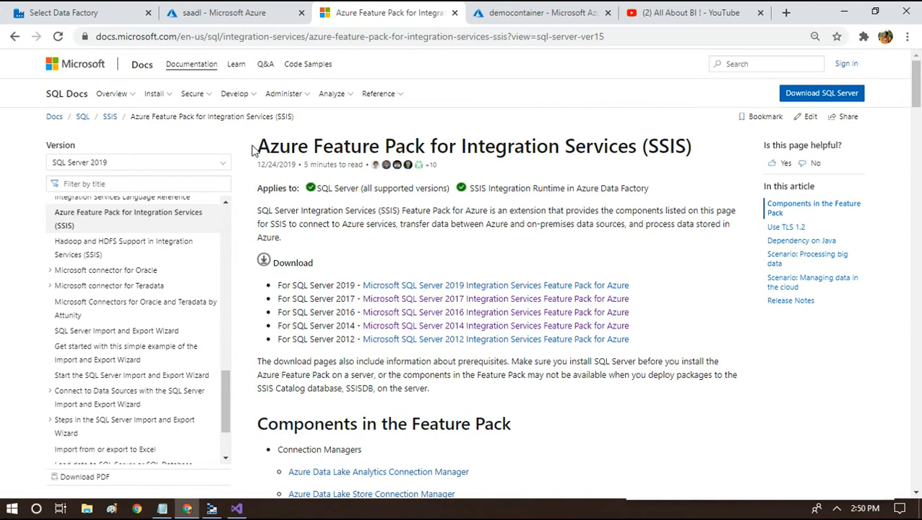
{"action": "left_click_drag", "start_coordinate": [268, 147], "coordinate": [694, 150]}
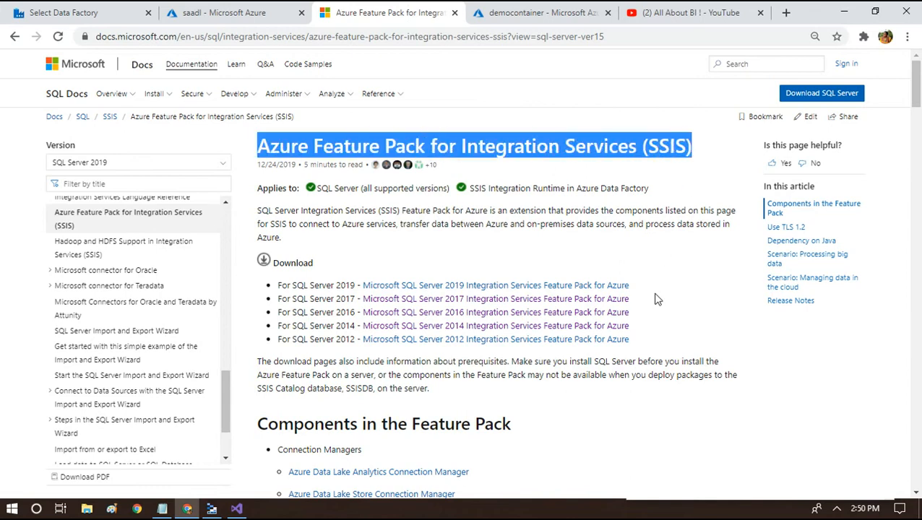
{"action": "left_click_drag", "start_coordinate": [637, 358], "coordinate": [591, 399]}
{"action": "left_click_drag", "start_coordinate": [657, 344], "coordinate": [275, 284]}
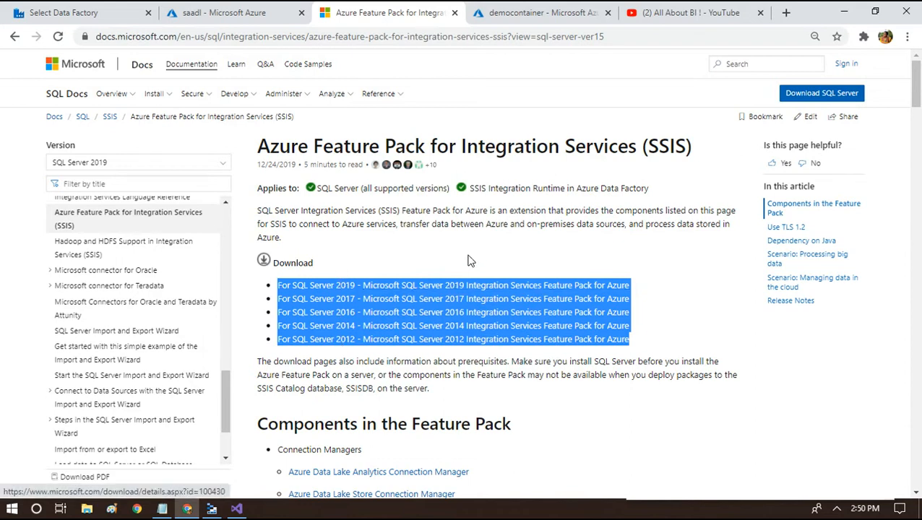
{"action": "left_click", "coordinate": [701, 303]}
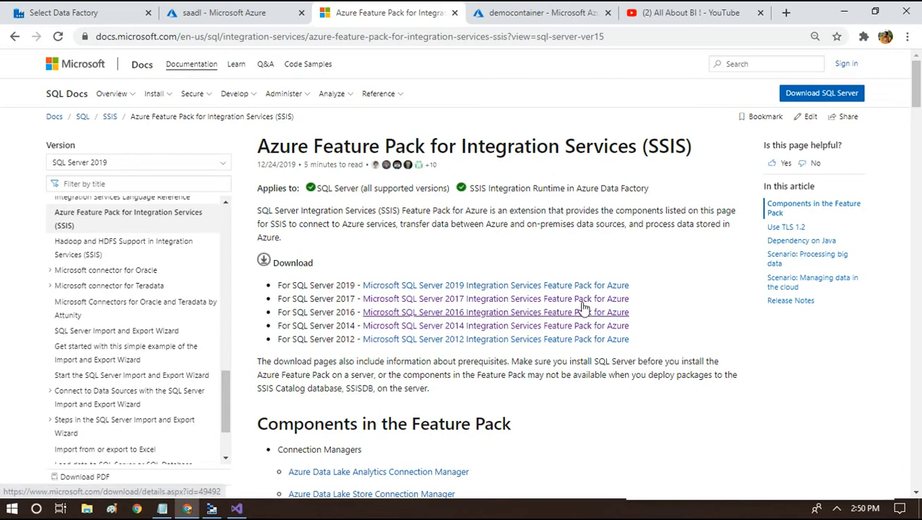
{"action": "left_click", "coordinate": [237, 509]}
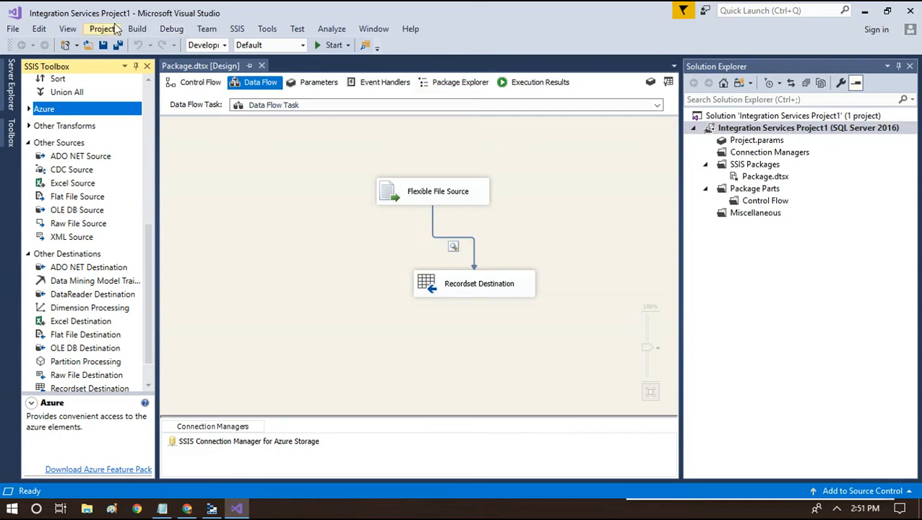
Confirm the project's TargetServerVersion is SQL Server 2016 and close Property Pages unchanged
{"action": "left_click", "coordinate": [733, 133]}
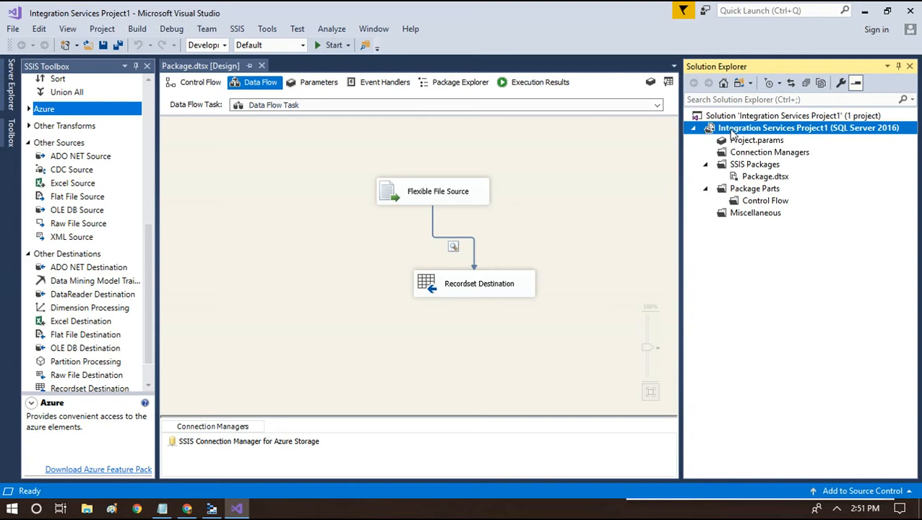
{"action": "right_click", "coordinate": [731, 132]}
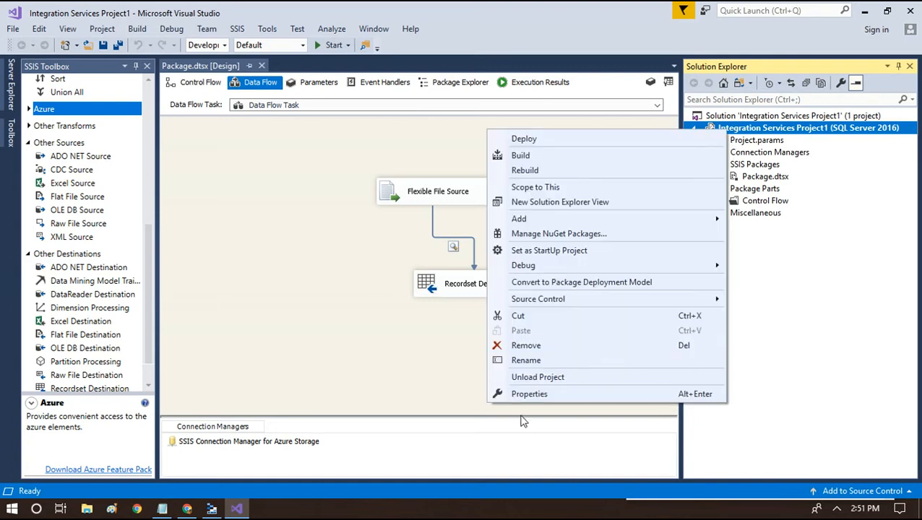
{"action": "left_click", "coordinate": [530, 394]}
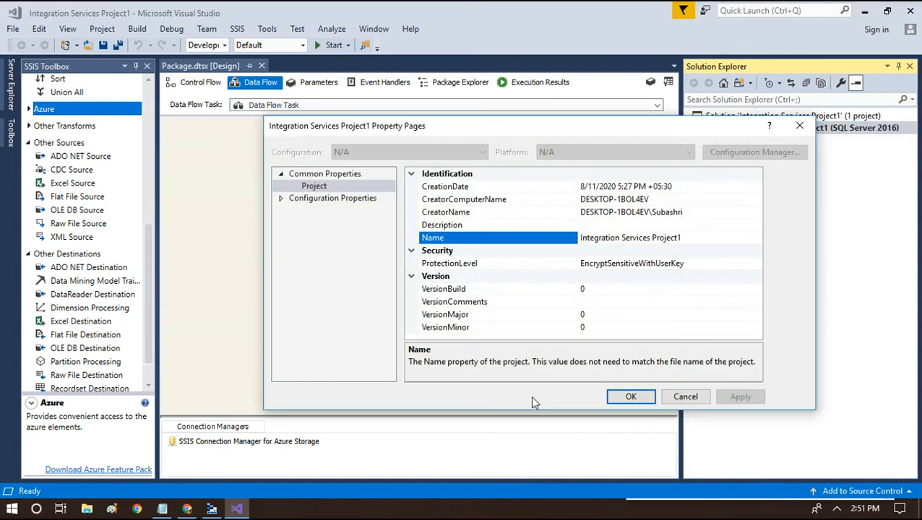
{"action": "left_click", "coordinate": [281, 200]}
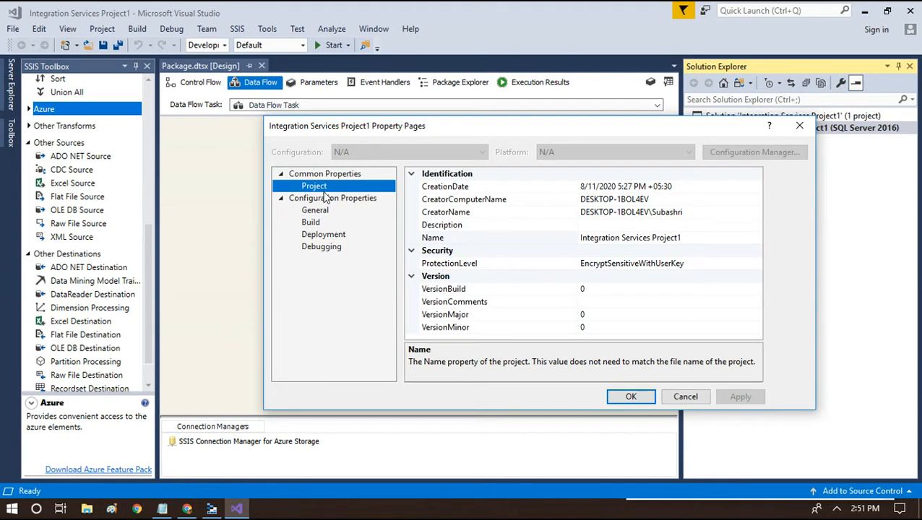
{"action": "left_click", "coordinate": [313, 210]}
{"action": "left_click", "coordinate": [685, 190]}
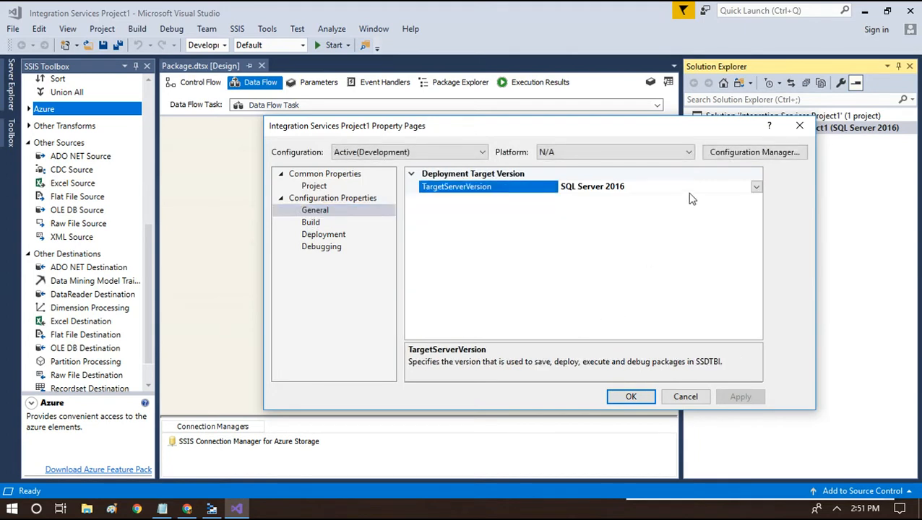
{"action": "left_click", "coordinate": [756, 188]}
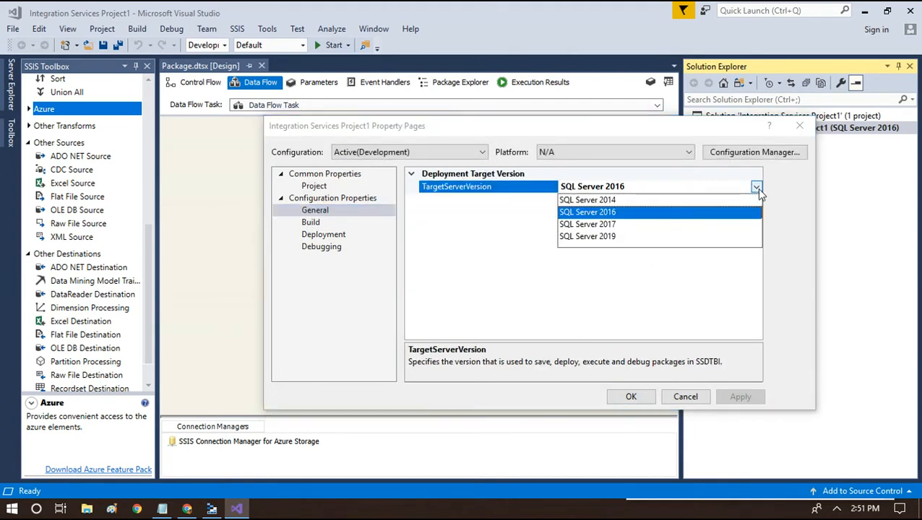
{"action": "key", "text": "Escape"}
{"action": "key", "text": "Escape"}
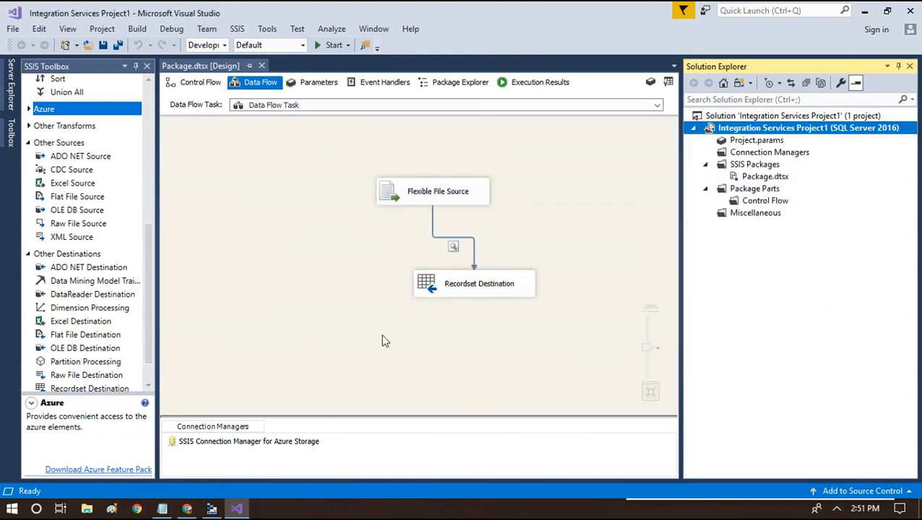
{"action": "left_click", "coordinate": [187, 508]}
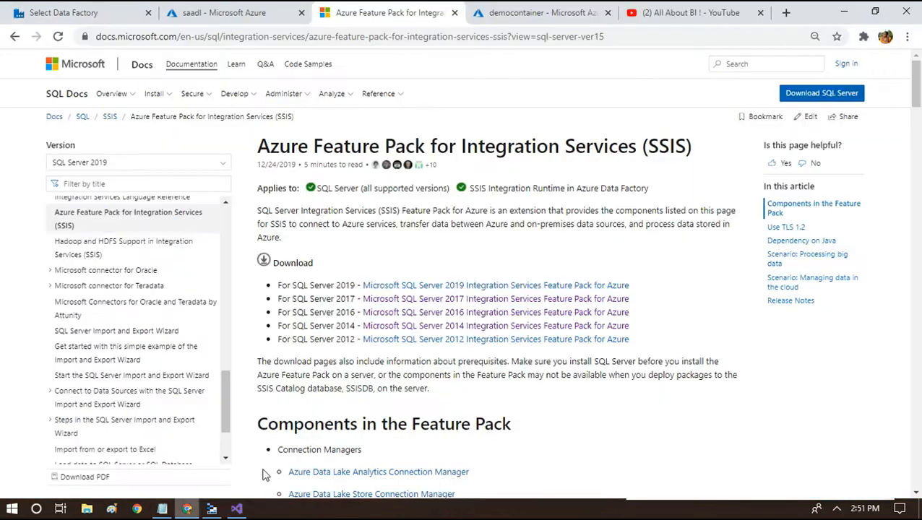
Open the SQL Server 2016 Feature Pack for Azure download page and scroll to Download
{"action": "left_click", "coordinate": [465, 316]}
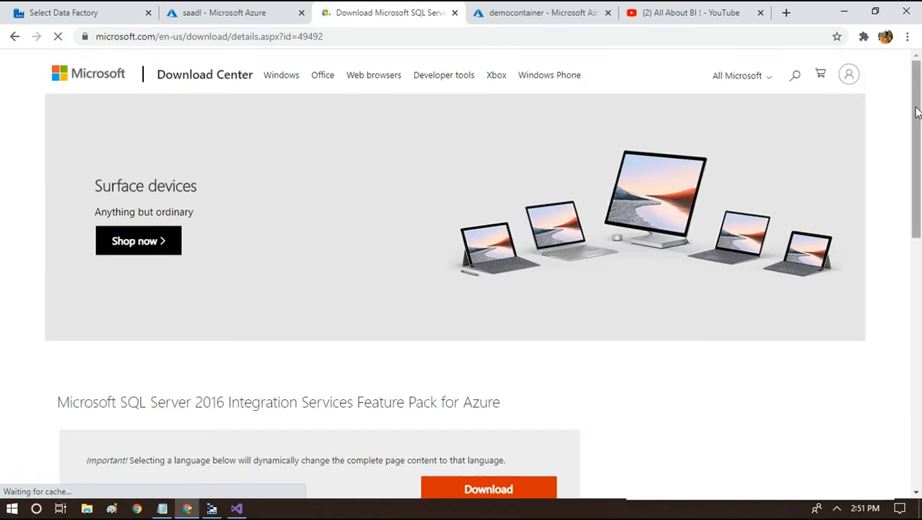
{"action": "left_click_drag", "start_coordinate": [918, 118], "coordinate": [920, 228]}
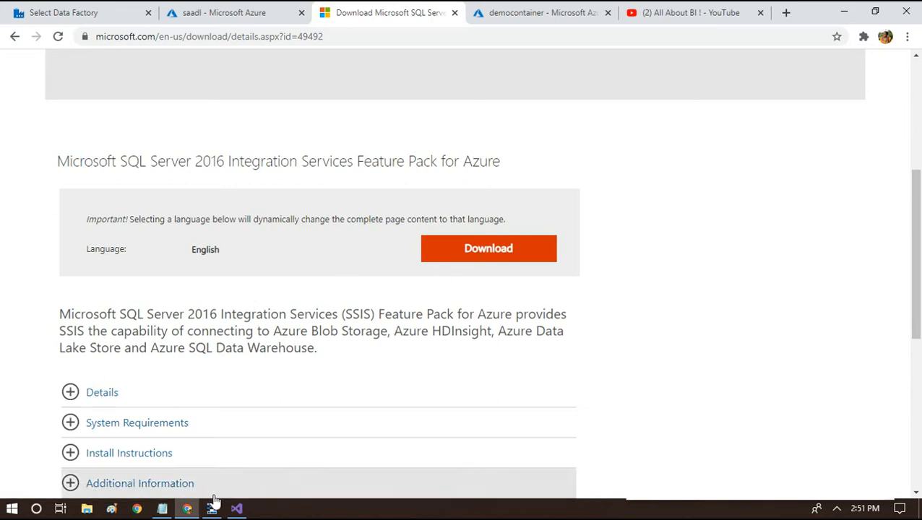
{"action": "left_click", "coordinate": [236, 508]}
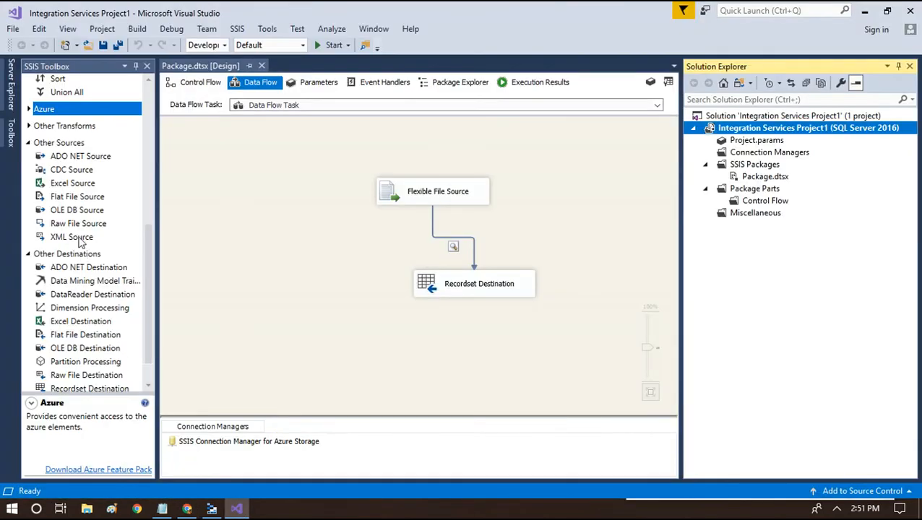
Expand the Azure toolbox group and enlarge the Flexible File Source description to read it fully
{"action": "left_click_drag", "start_coordinate": [144, 250], "coordinate": [147, 185]}
{"action": "left_click", "coordinate": [30, 265]}
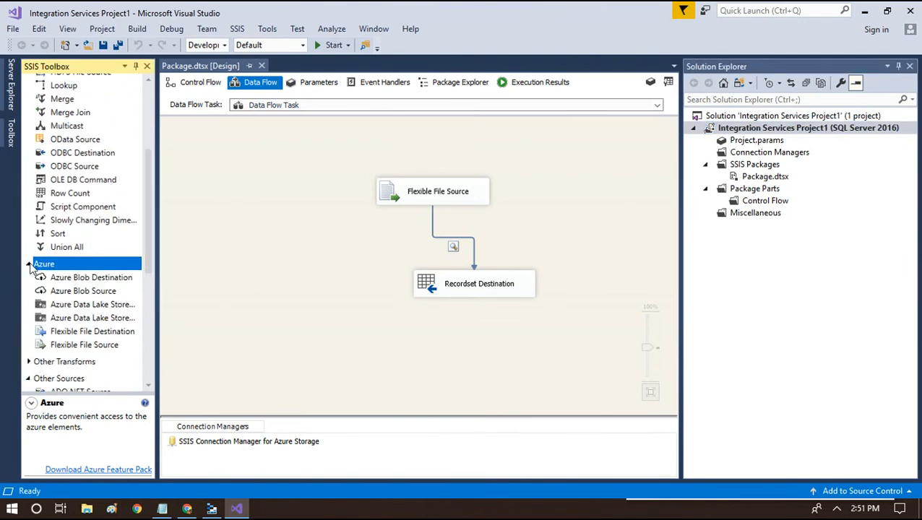
{"action": "left_click_drag", "start_coordinate": [144, 234], "coordinate": [146, 257]}
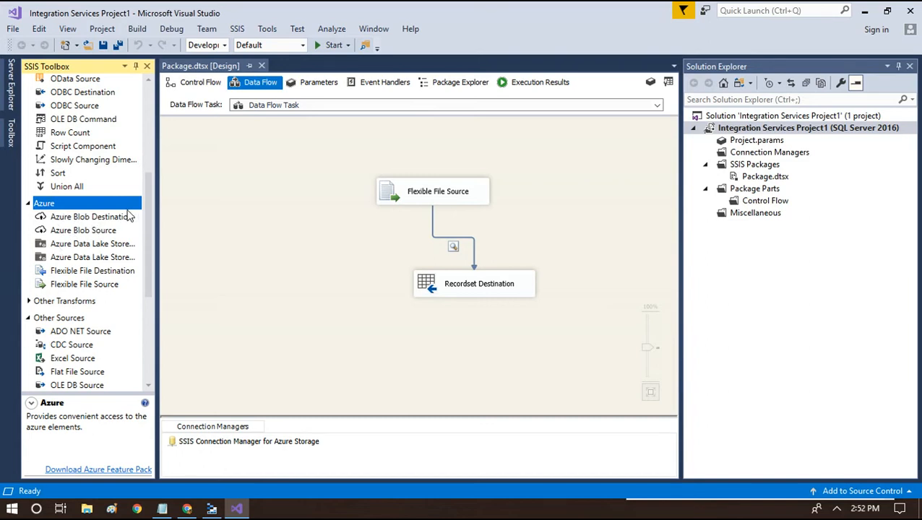
{"action": "left_click_drag", "start_coordinate": [147, 208], "coordinate": [151, 120]}
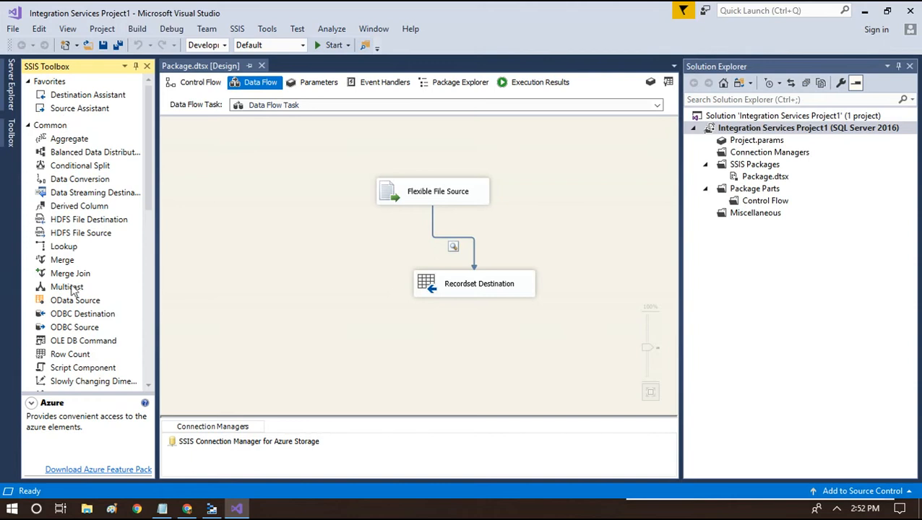
{"action": "right_click", "coordinate": [49, 125]}
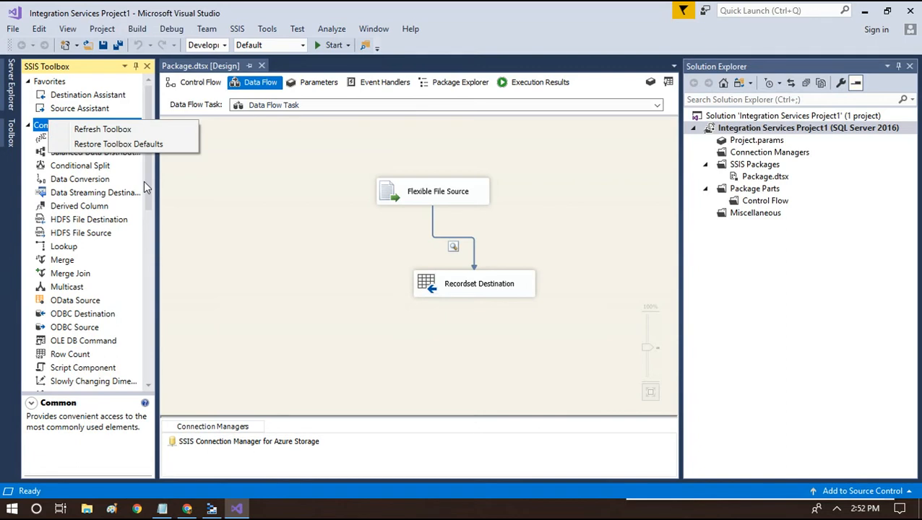
{"action": "left_click_drag", "start_coordinate": [147, 180], "coordinate": [153, 269]}
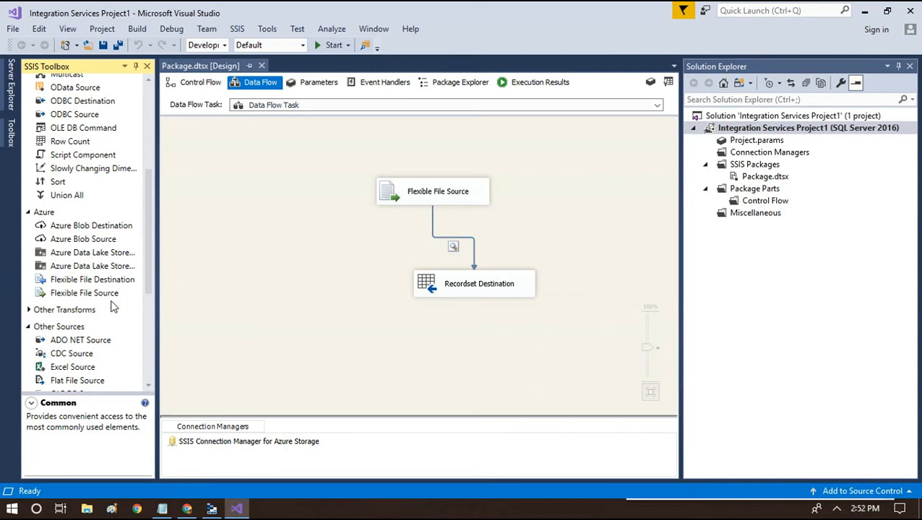
{"action": "left_click", "coordinate": [411, 181]}
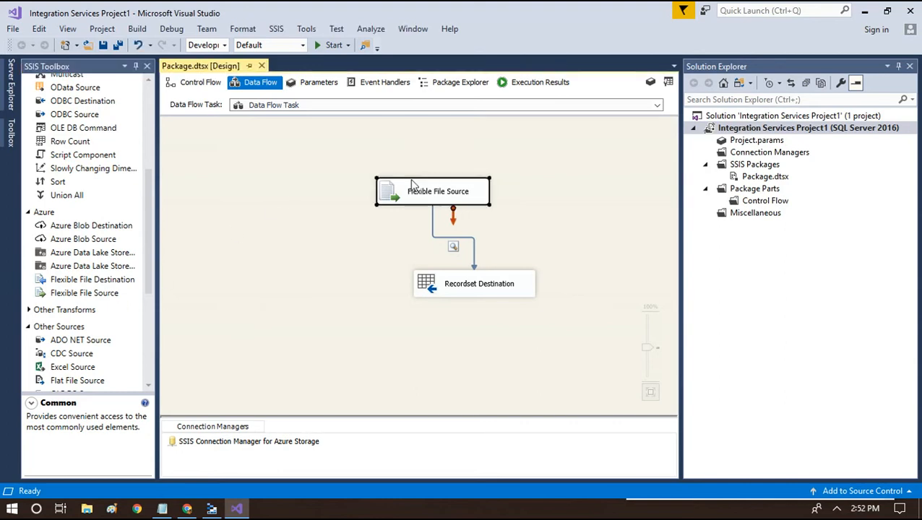
{"action": "left_click", "coordinate": [65, 295]}
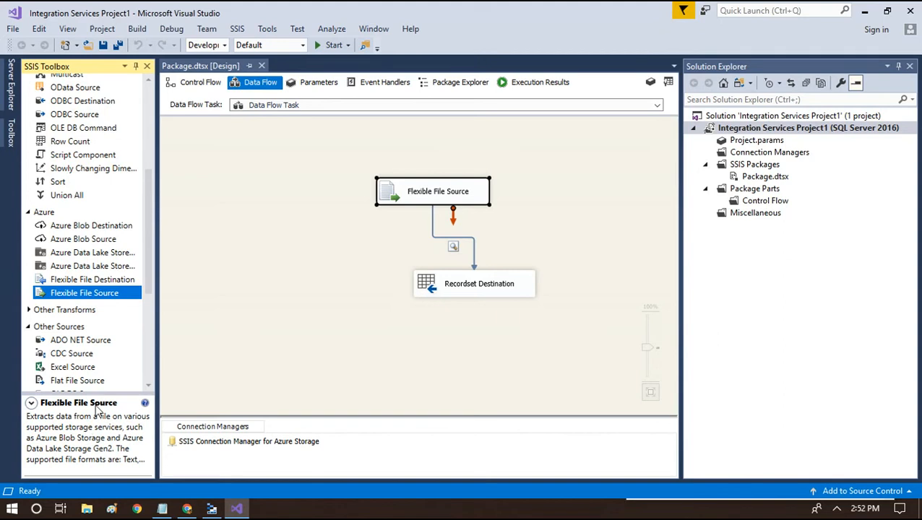
{"action": "left_click_drag", "start_coordinate": [102, 394], "coordinate": [103, 344]}
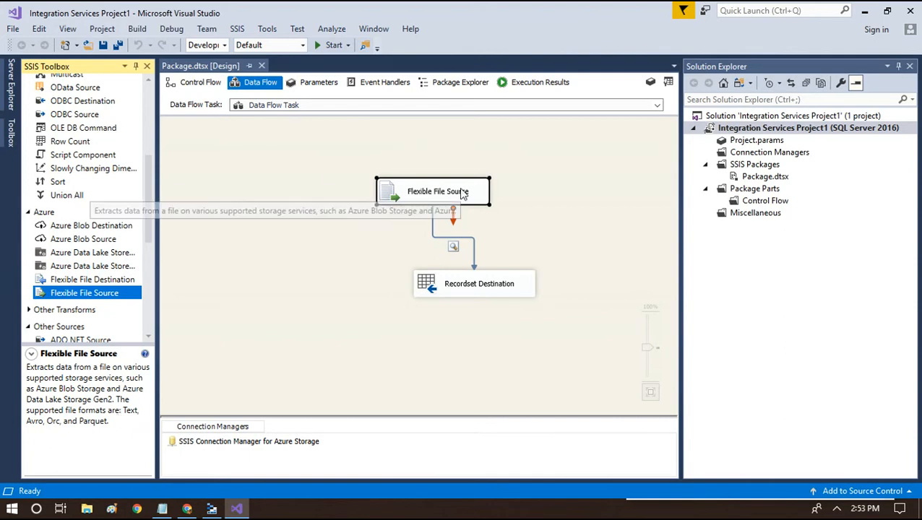
Inspect the Recordset Destination, Flexible File Source and Azure Storage connection manager in the Data Flow Task
{"action": "left_click", "coordinate": [474, 281]}
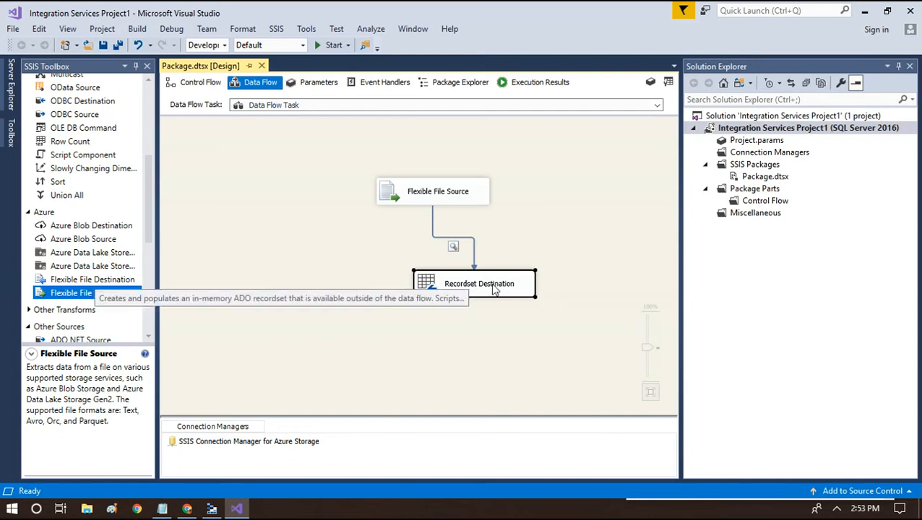
{"action": "left_click", "coordinate": [443, 194]}
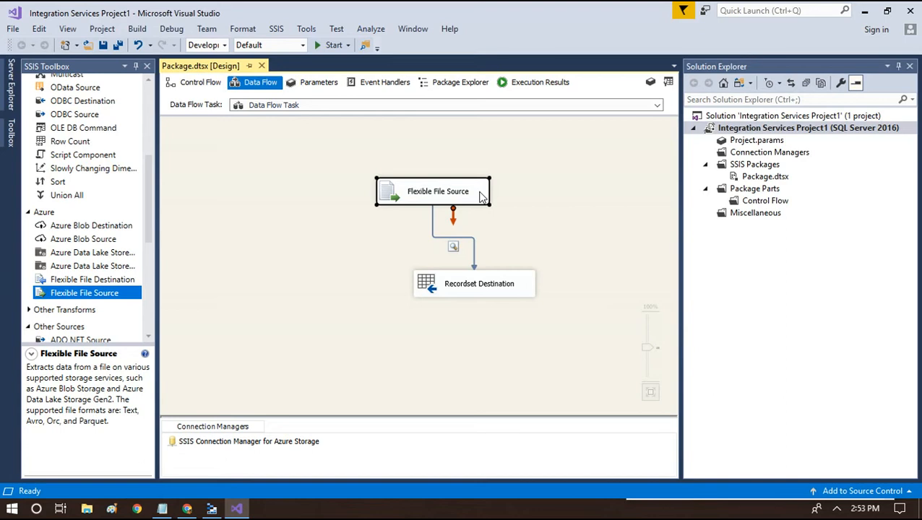
{"action": "left_click", "coordinate": [183, 87]}
{"action": "double_click", "coordinate": [416, 200]}
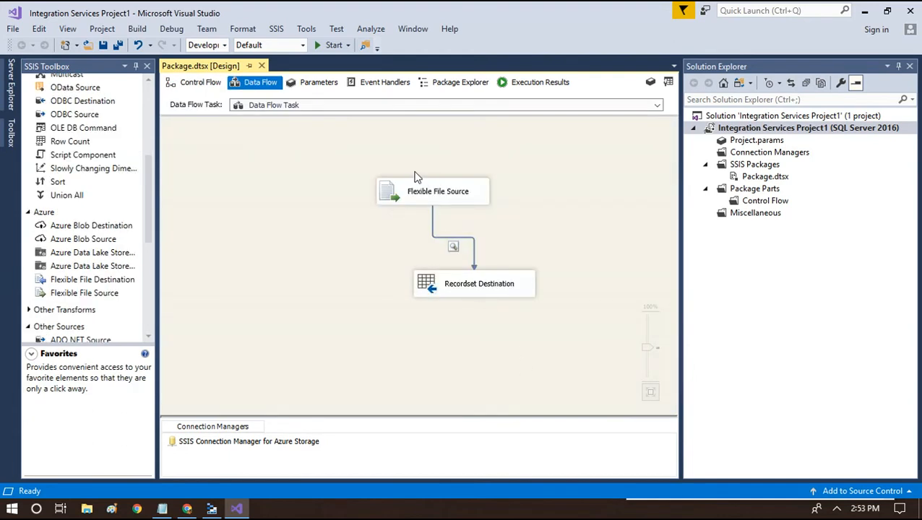
{"action": "left_click", "coordinate": [466, 202]}
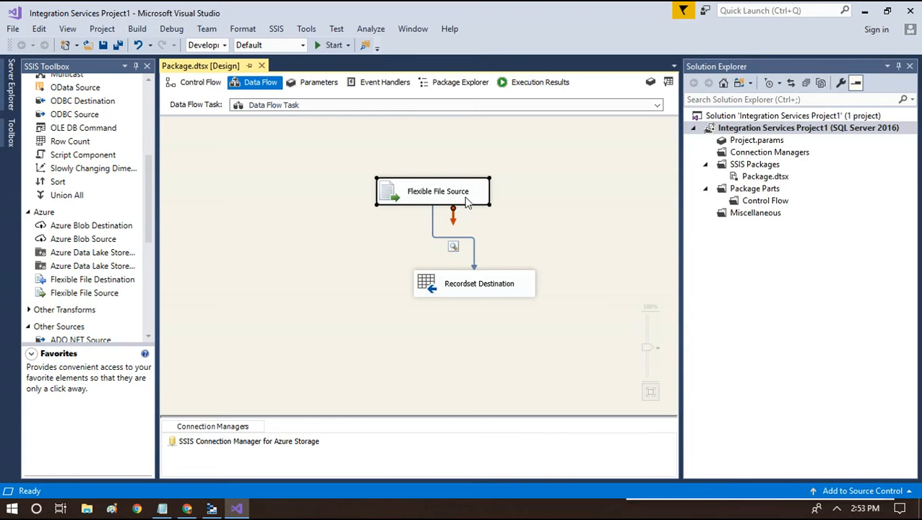
{"action": "left_click", "coordinate": [253, 441]}
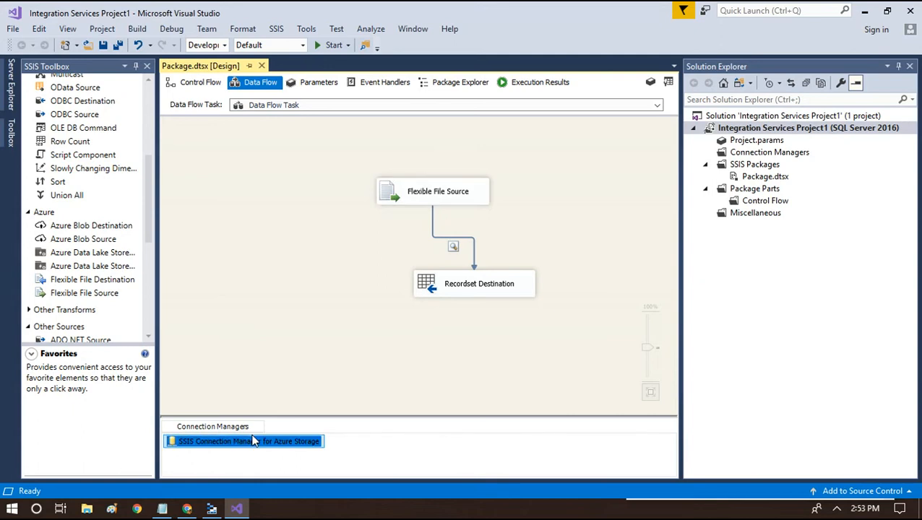
Begin adding a new AzureStorage connection manager, then cancel it
{"action": "right_click", "coordinate": [384, 454]}
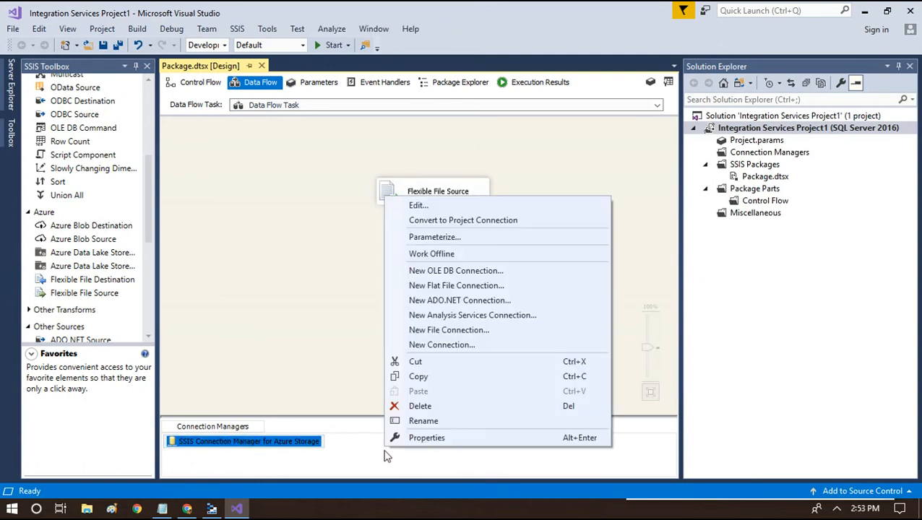
{"action": "left_click", "coordinate": [457, 352]}
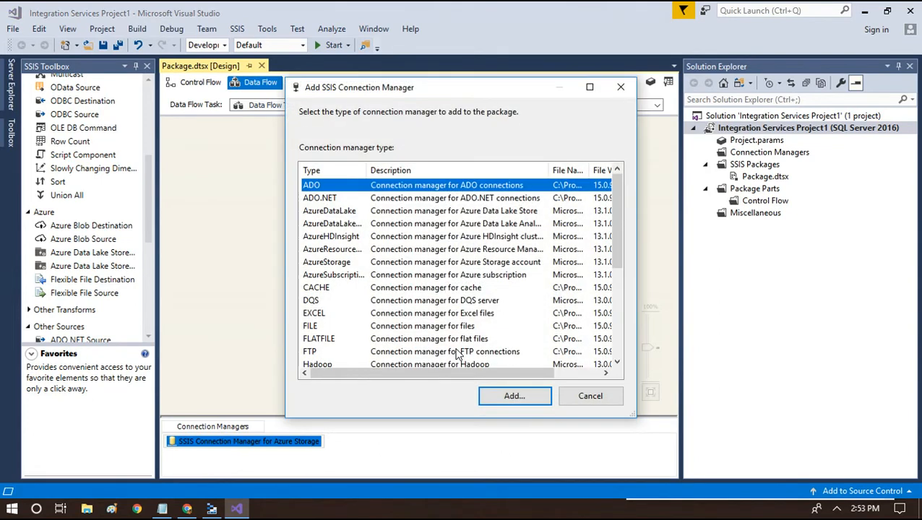
{"action": "left_click", "coordinate": [326, 264]}
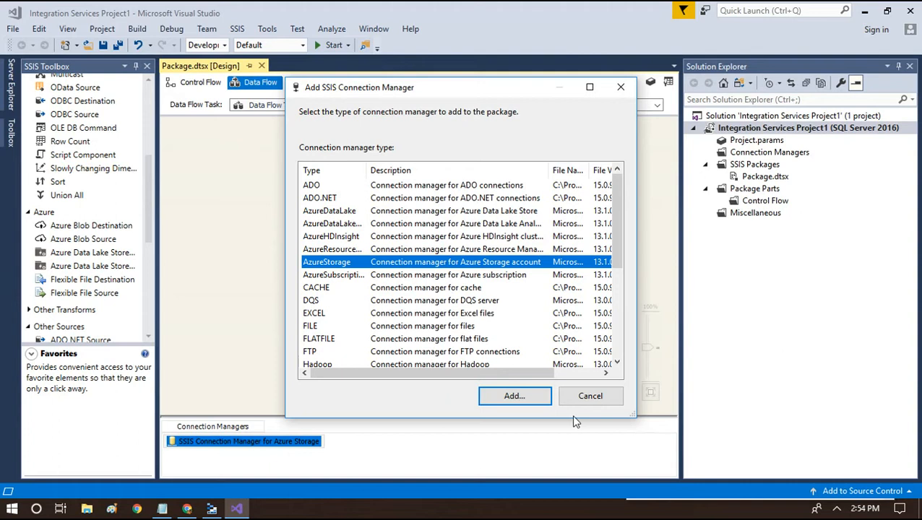
{"action": "left_click", "coordinate": [591, 402]}
Open the existing Azure Storage connection editor and keep AccessKey authentication for the account key
{"action": "double_click", "coordinate": [288, 443]}
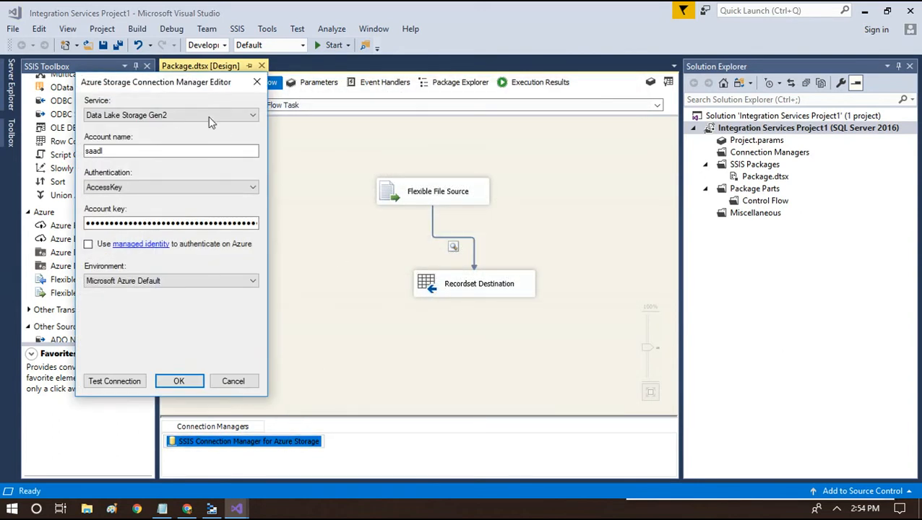
{"action": "left_click_drag", "start_coordinate": [193, 84], "coordinate": [454, 131]}
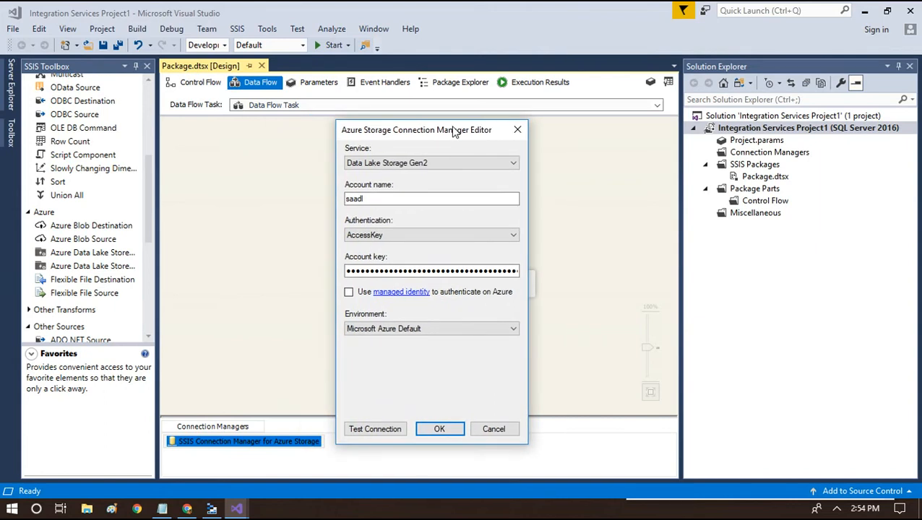
{"action": "left_click", "coordinate": [387, 237]}
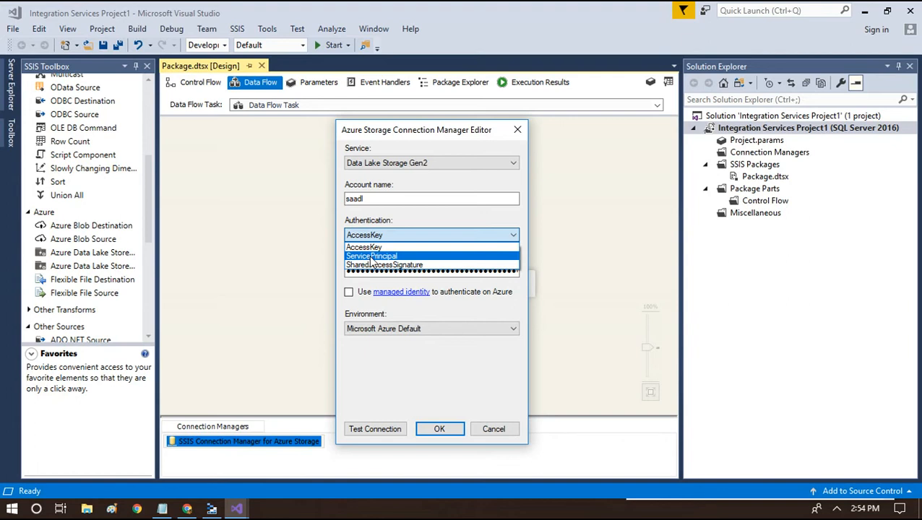
{"action": "left_click", "coordinate": [367, 246]}
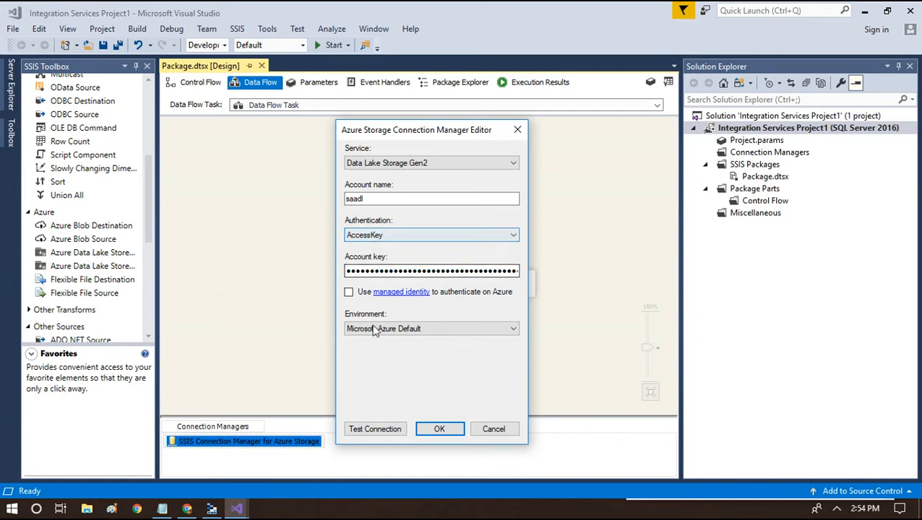
{"action": "left_click", "coordinate": [364, 270]}
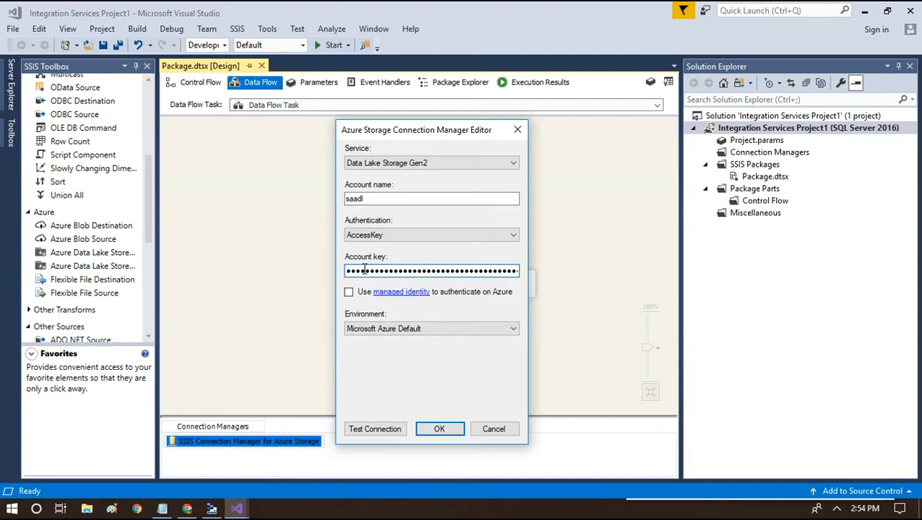
{"action": "left_click", "coordinate": [187, 509]}
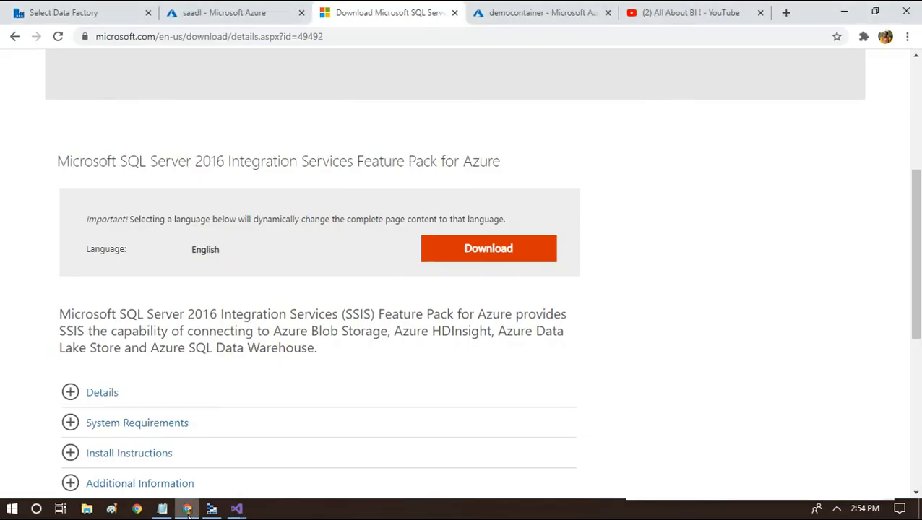
View the saadl storage account's access keys in the Azure portal, then reopen the connection editor
{"action": "left_click", "coordinate": [518, 12]}
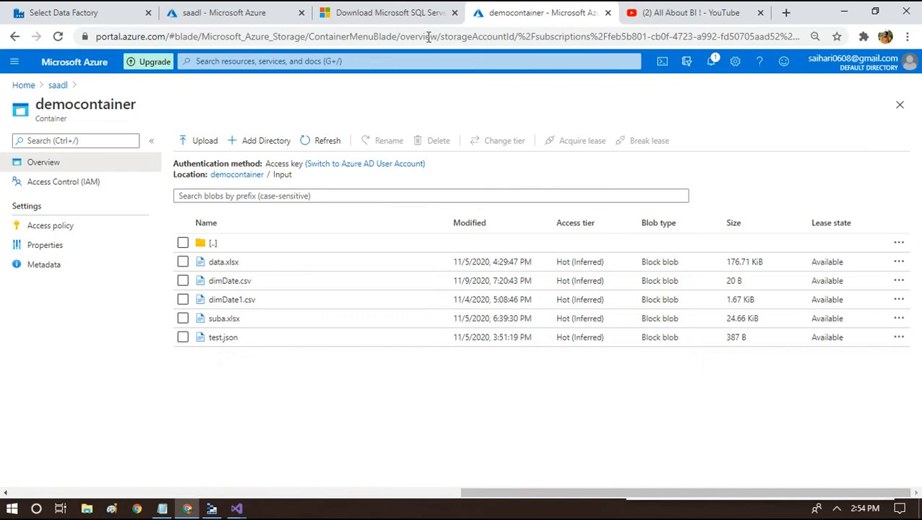
{"action": "left_click", "coordinate": [210, 12]}
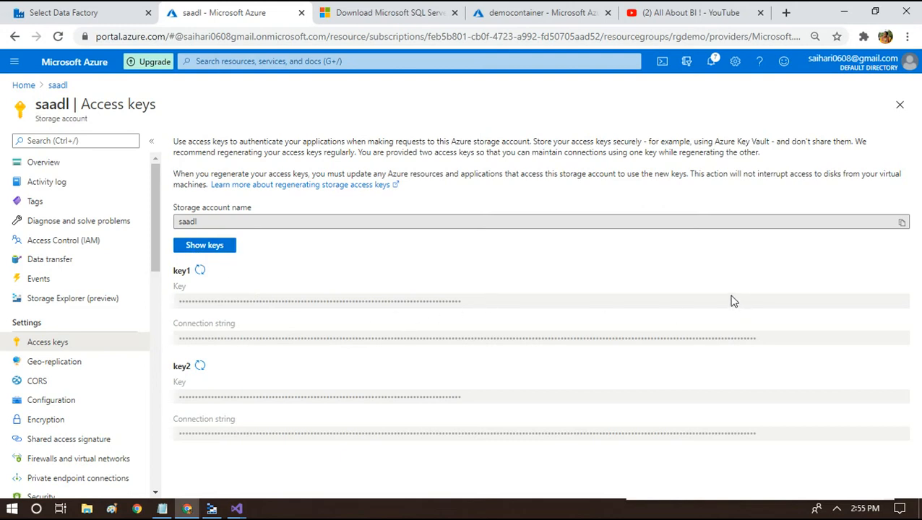
{"action": "left_click", "coordinate": [241, 510]}
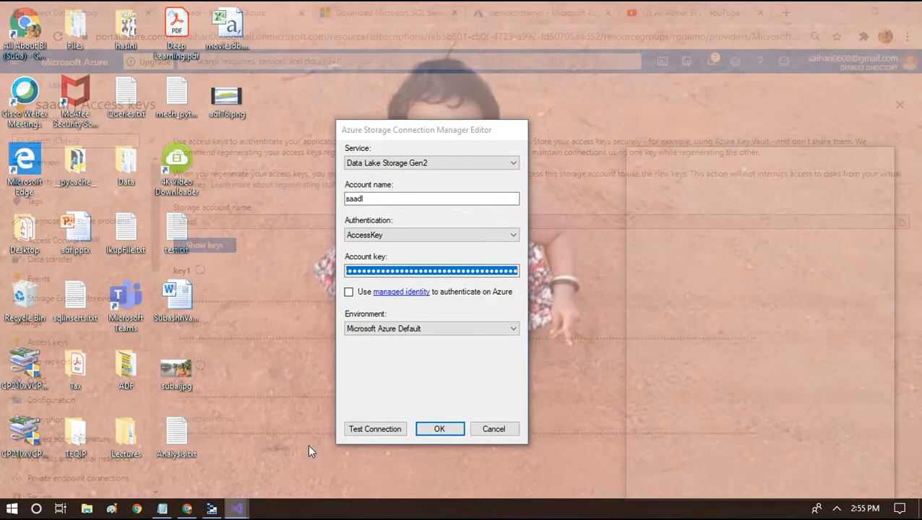
{"action": "left_click", "coordinate": [308, 443]}
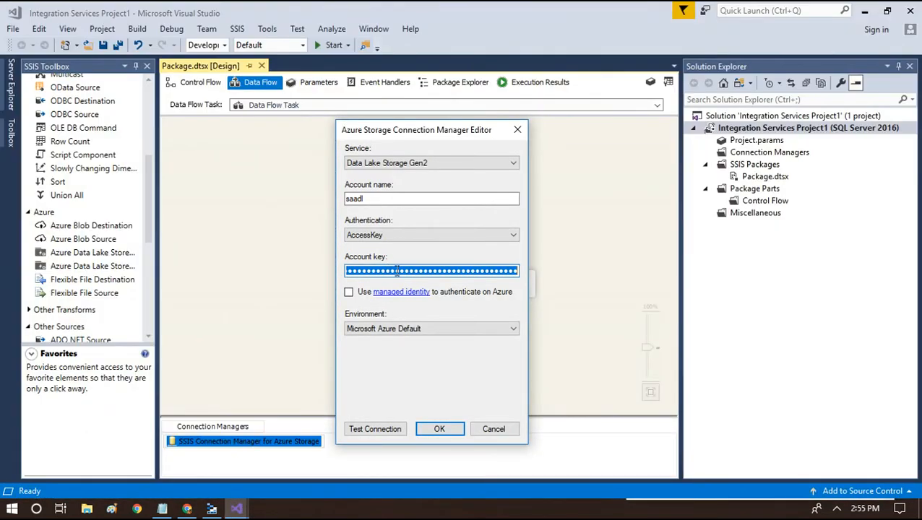
Test the saadl Azure Storage connection successfully, save it, and select the Flexible File Source
{"action": "left_click", "coordinate": [368, 430]}
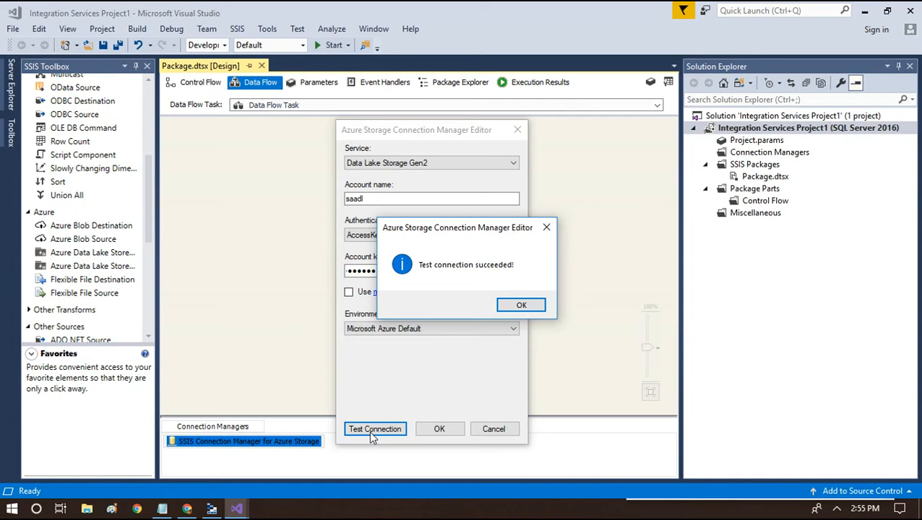
{"action": "left_click", "coordinate": [519, 304]}
{"action": "left_click", "coordinate": [442, 428]}
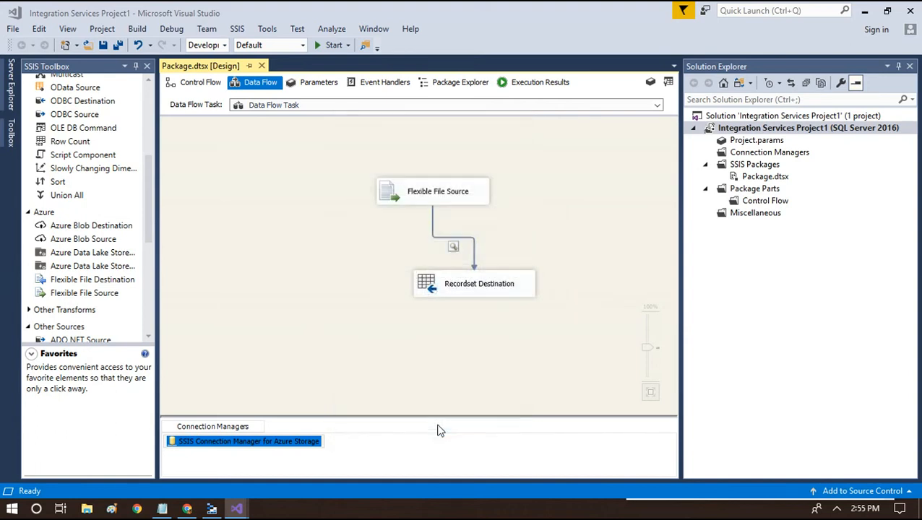
{"action": "left_click", "coordinate": [453, 195]}
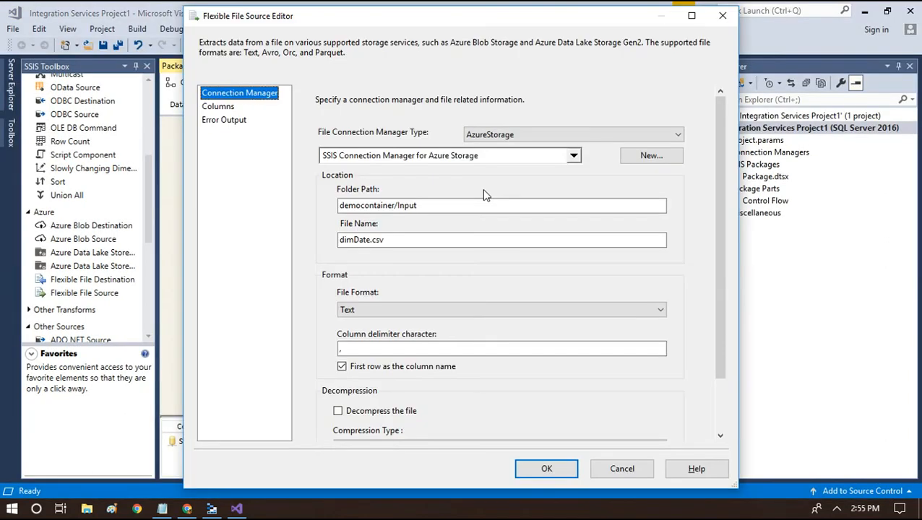
Check the folder path democontainer/Input, file name dimDate.csv and the comma column delimiter
{"action": "key", "text": "F1"}
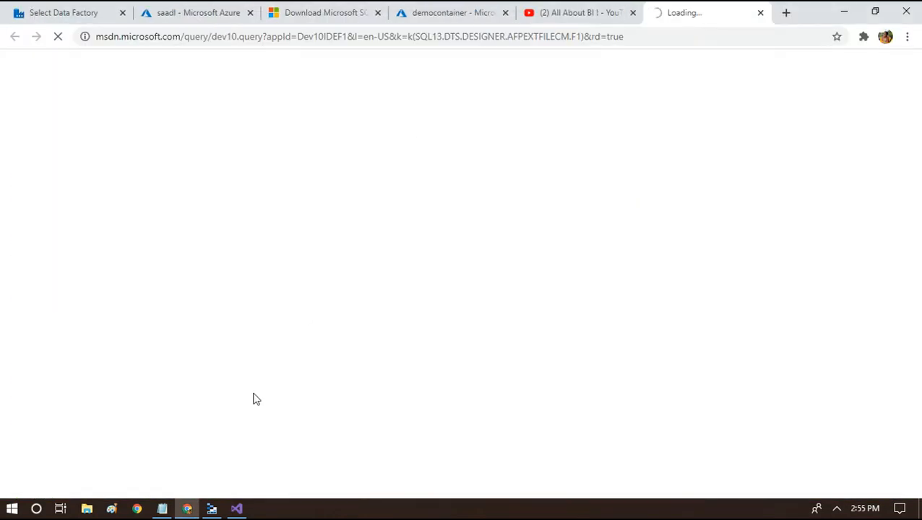
{"action": "left_click", "coordinate": [236, 509]}
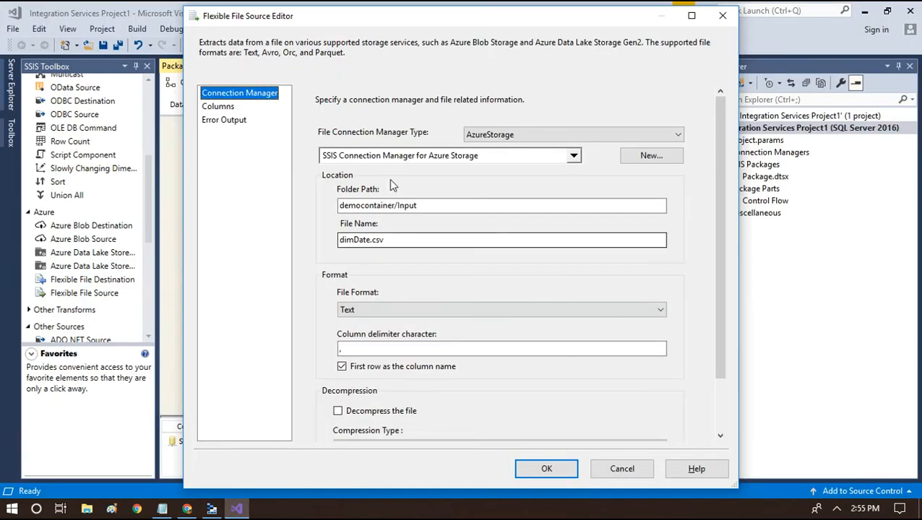
{"action": "left_click_drag", "start_coordinate": [341, 208], "coordinate": [418, 208]}
{"action": "left_click_drag", "start_coordinate": [377, 240], "coordinate": [339, 239]}
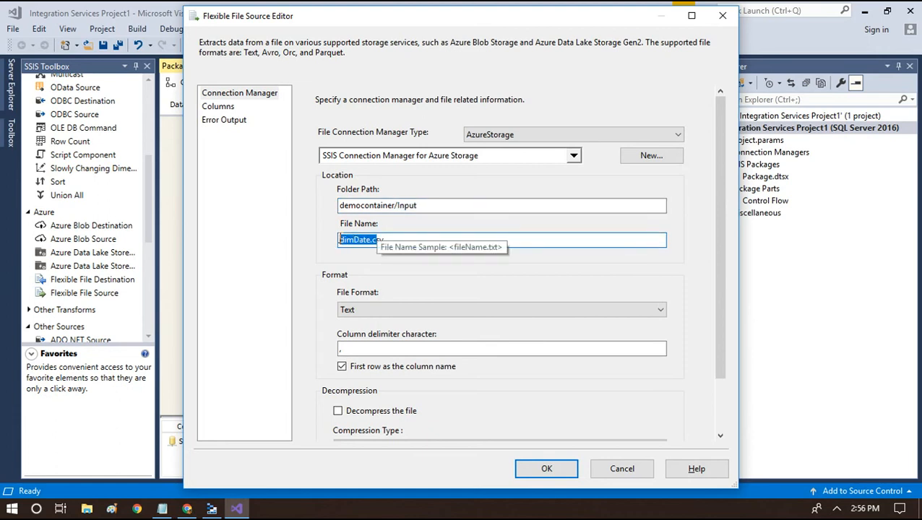
{"action": "double_click", "coordinate": [395, 239]}
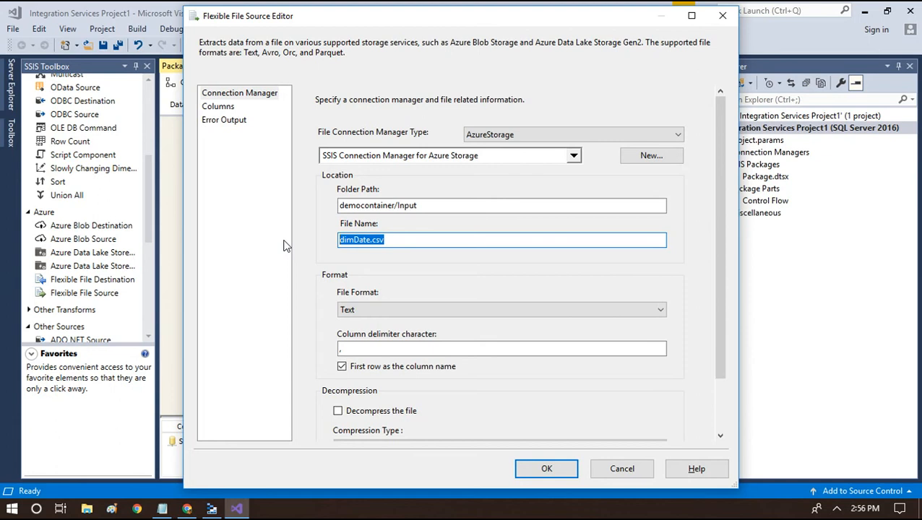
{"action": "left_click", "coordinate": [356, 348]}
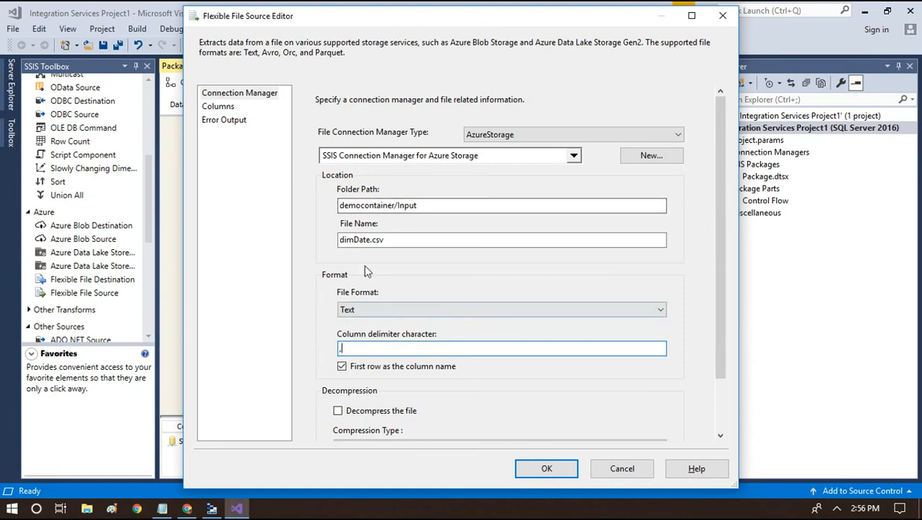
{"action": "left_click_drag", "start_coordinate": [426, 207], "coordinate": [338, 206]}
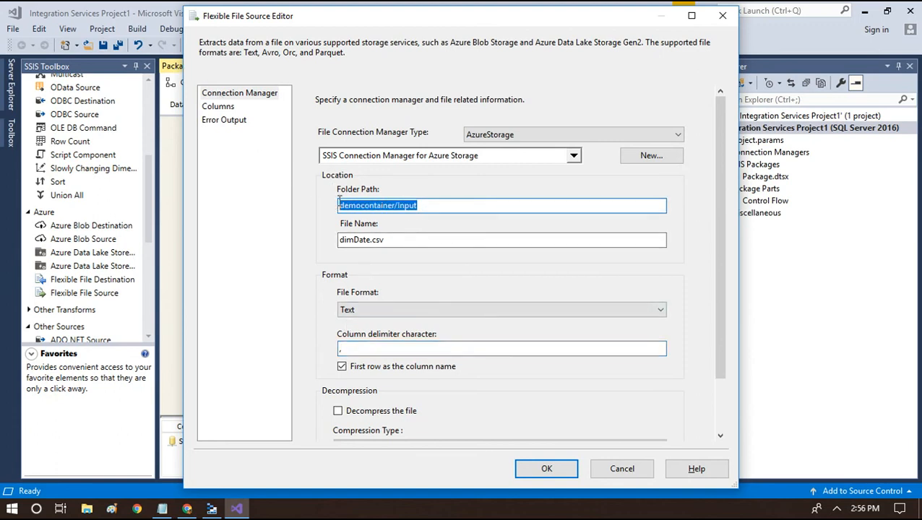
{"action": "left_click_drag", "start_coordinate": [397, 241], "coordinate": [340, 242]}
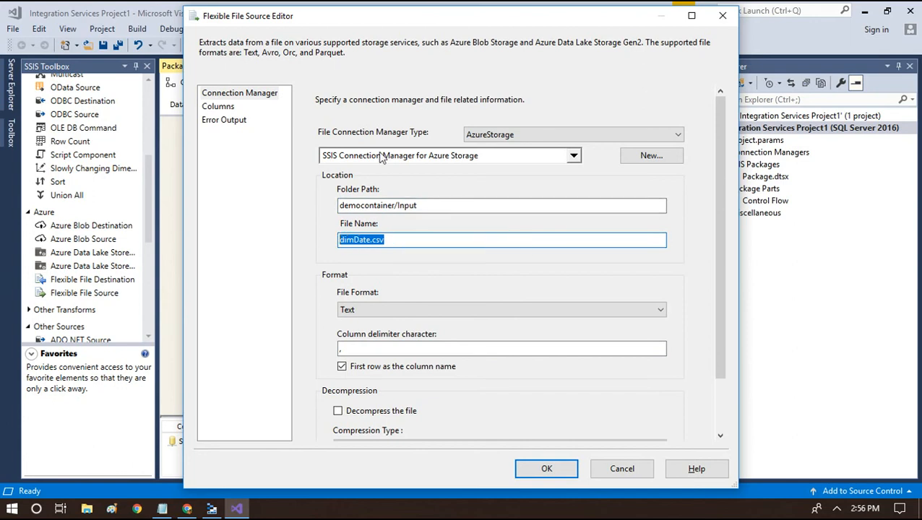
Verify the Columns page lists col1 and col2, then apply the Flexible File Source settings
{"action": "left_click", "coordinate": [219, 107]}
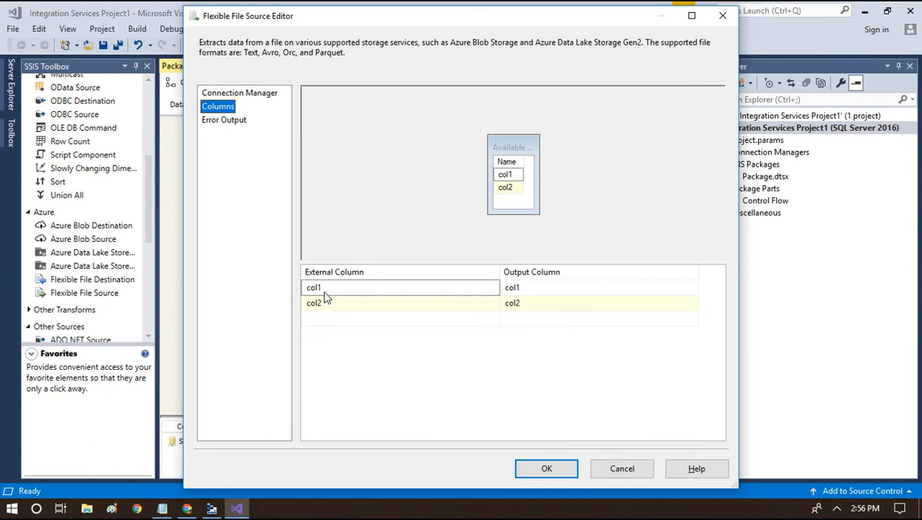
{"action": "mouse_move", "coordinate": [325, 294]}
{"action": "left_click", "coordinate": [546, 469]}
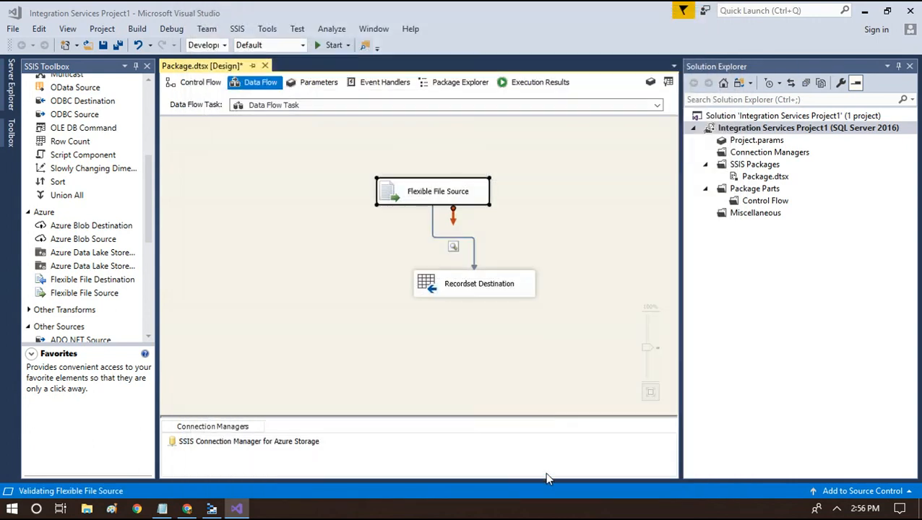
{"action": "left_click", "coordinate": [468, 289]}
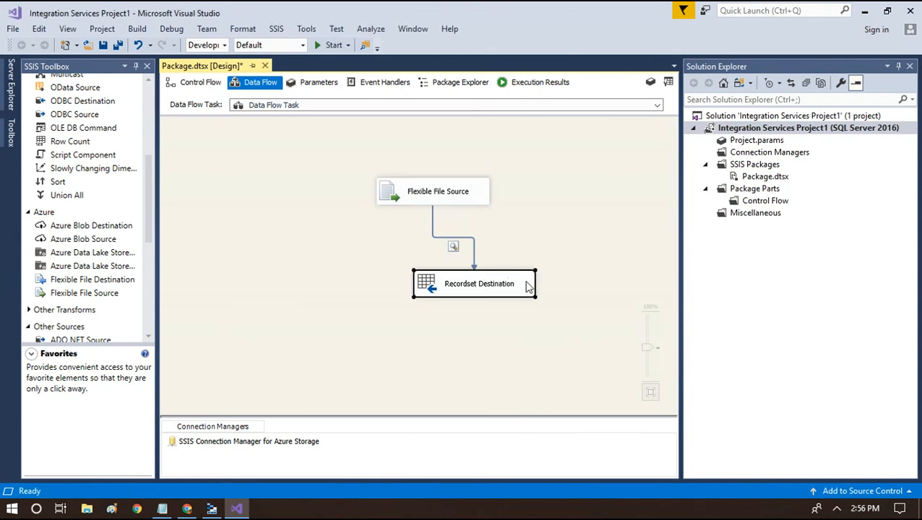
{"action": "double_click", "coordinate": [526, 285]}
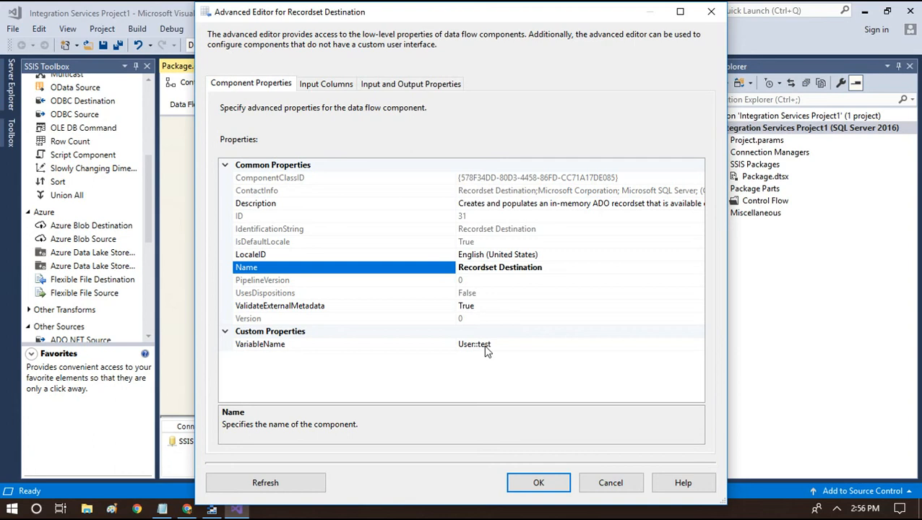
{"action": "left_click", "coordinate": [603, 482]}
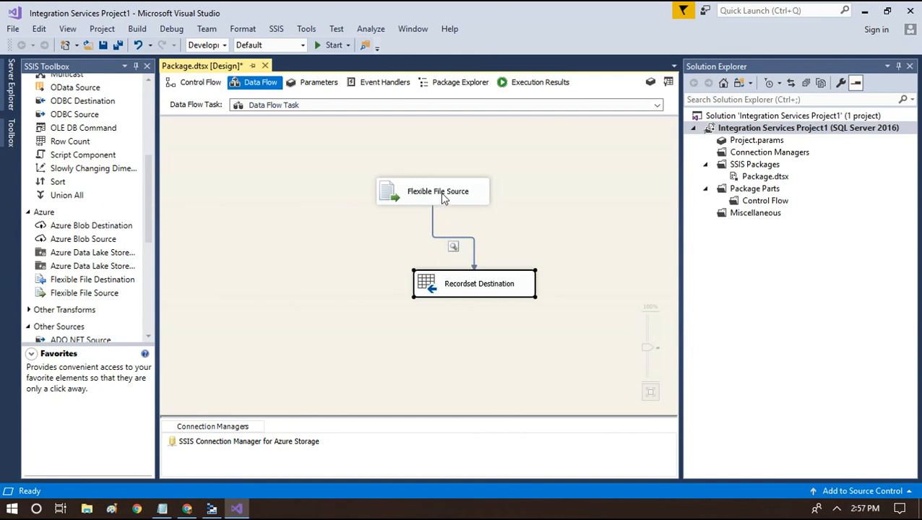
{"action": "left_click", "coordinate": [323, 45]}
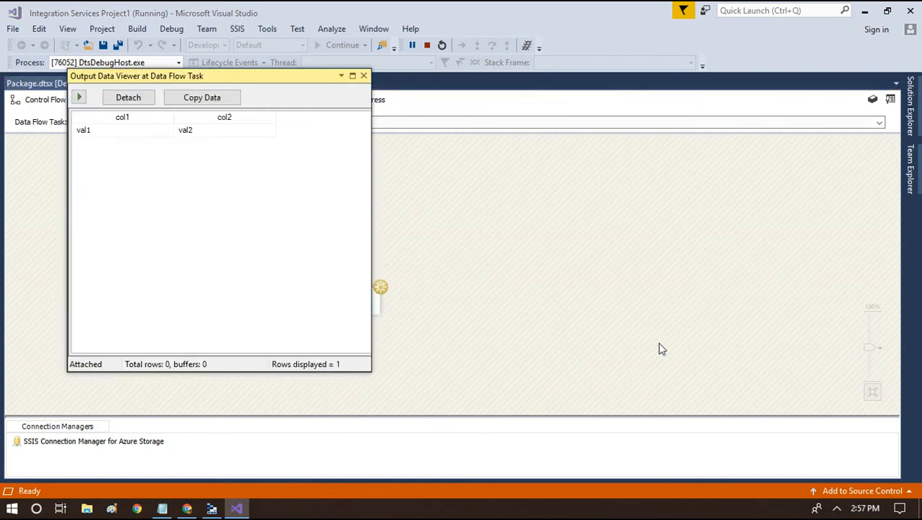
Inspect the val1, val2 row in the data viewer and close it so execution completes
{"action": "left_click_drag", "start_coordinate": [303, 78], "coordinate": [486, 123]}
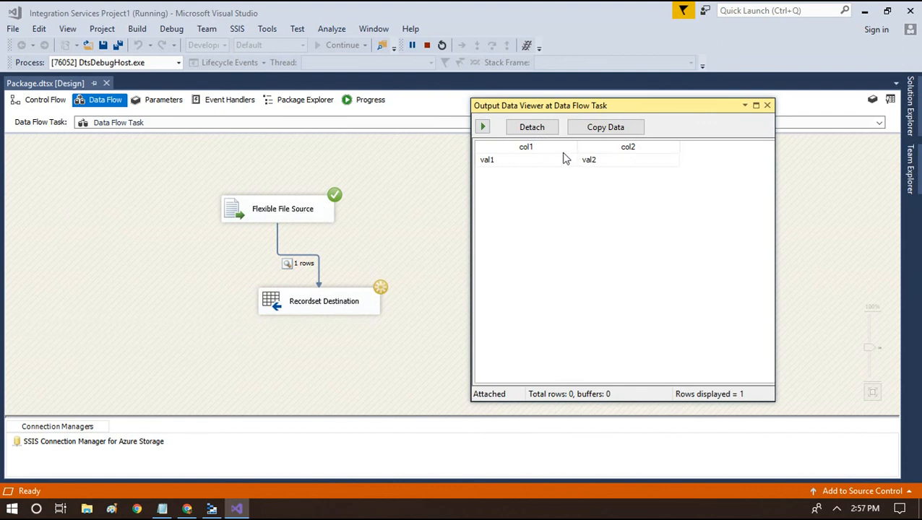
{"action": "left_click", "coordinate": [521, 167]}
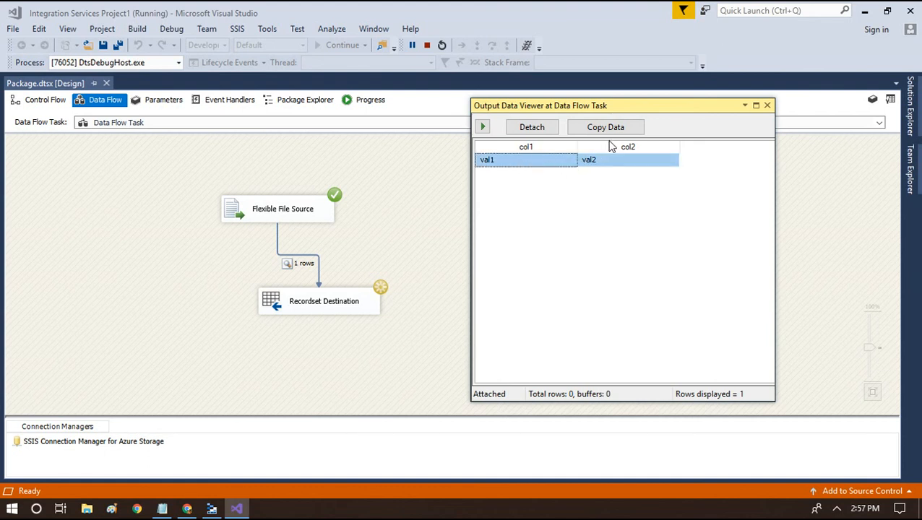
{"action": "left_click", "coordinate": [767, 106]}
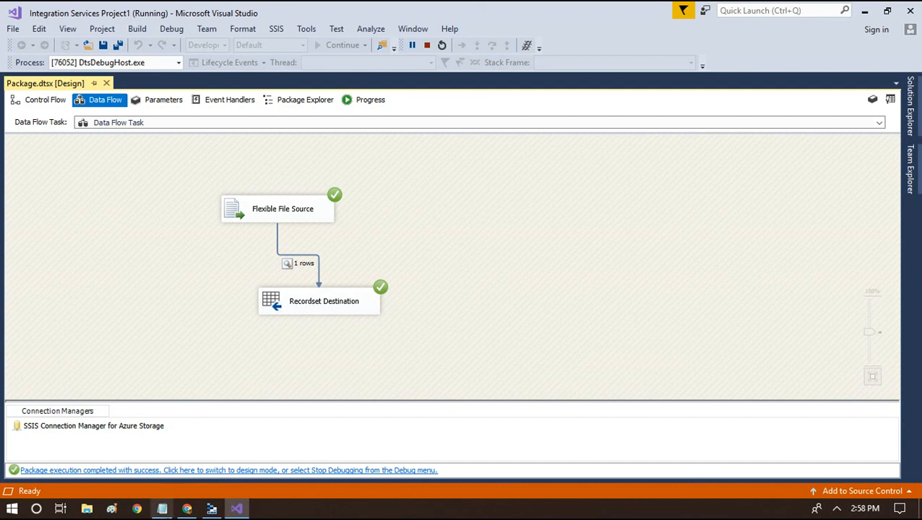
{"action": "left_click", "coordinate": [162, 509]}
Add the contact e-mail address on a new line below 'oledb' and select that line
{"action": "left_click", "coordinate": [701, 429]}
{"action": "key", "text": "Return"}
{"action": "key", "text": "Return"}
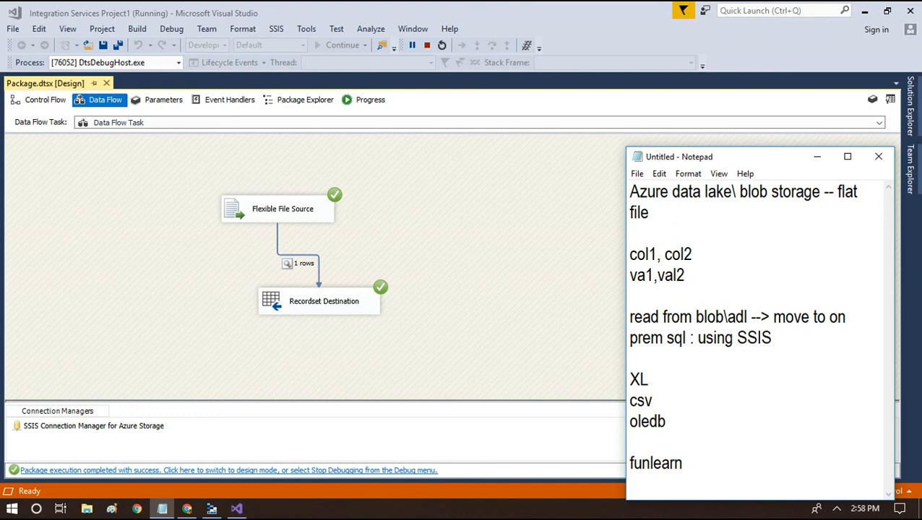
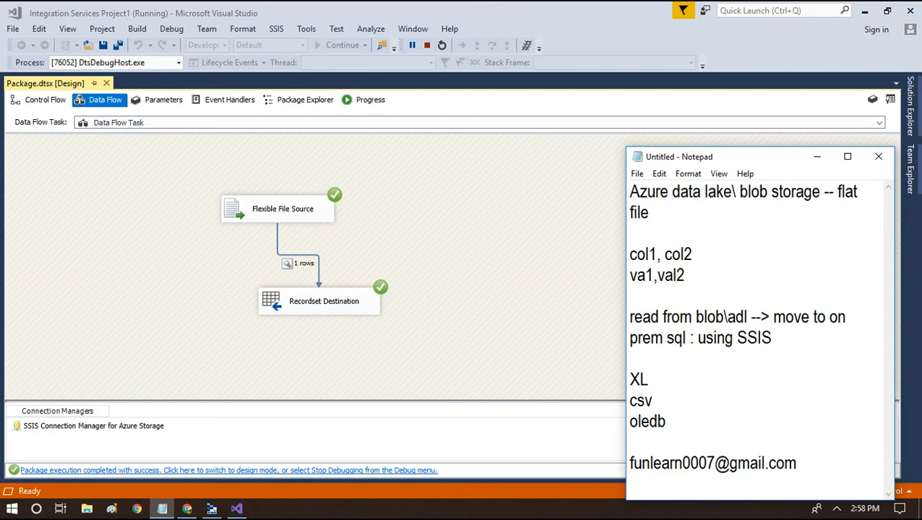
{"action": "key", "text": "shift+Home"}
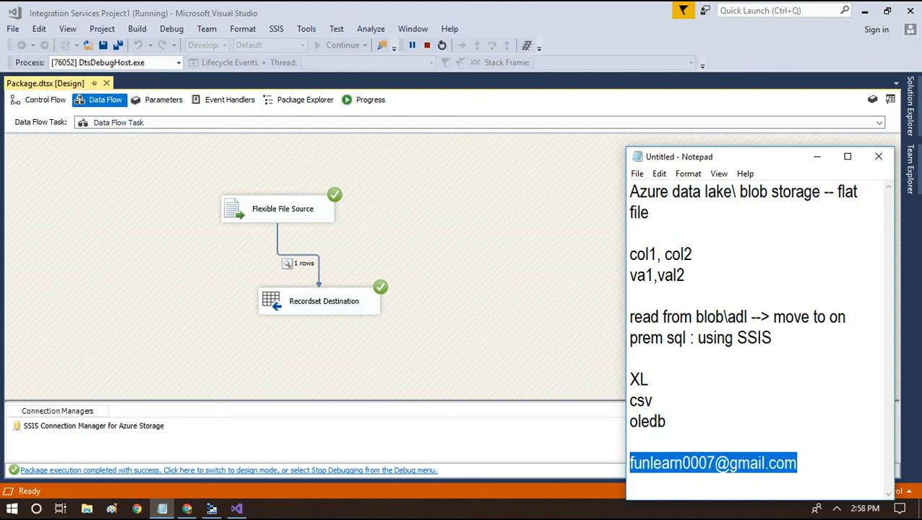